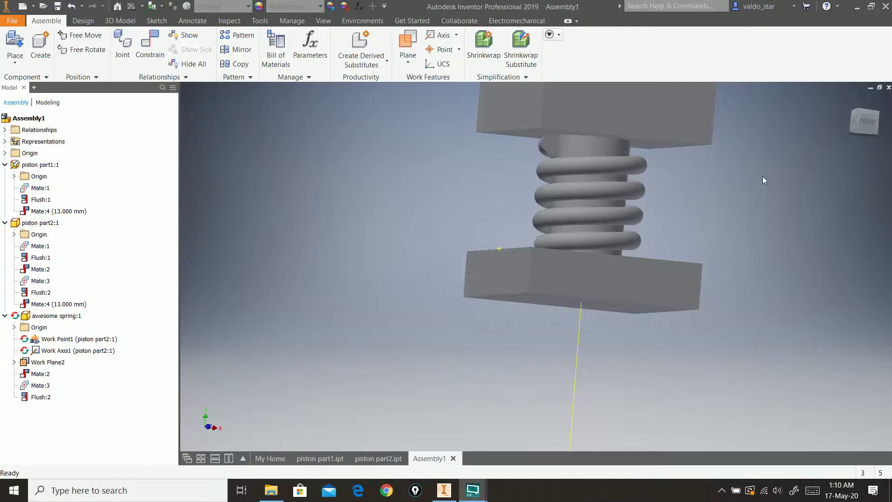
Drive the piston's Mate:4 offset forward from 12 mm to 30 mm to watch the adaptive spring stretch
middle_drag(743, 178, 705, 226)
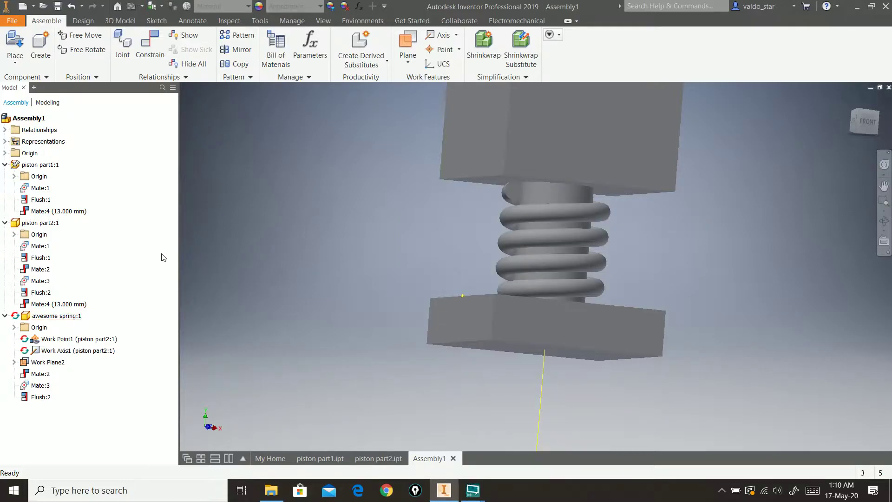
right_click(54, 215)
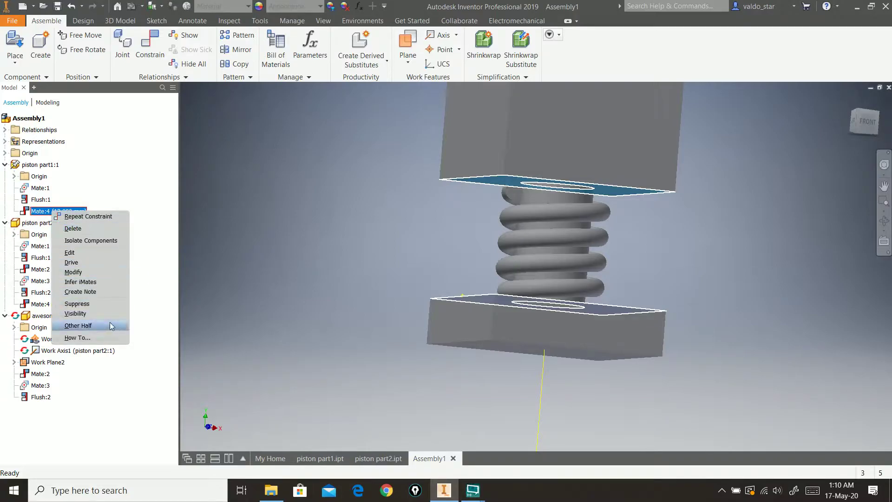
click(104, 262)
click(103, 184)
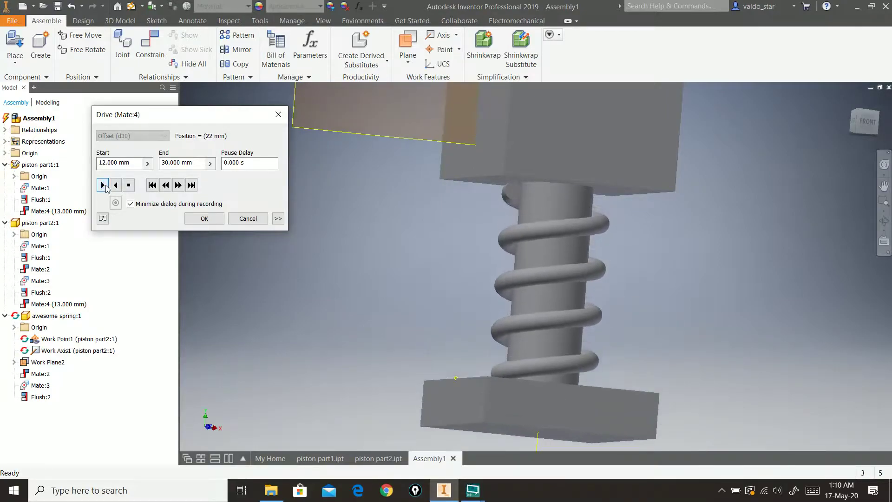
click(205, 218)
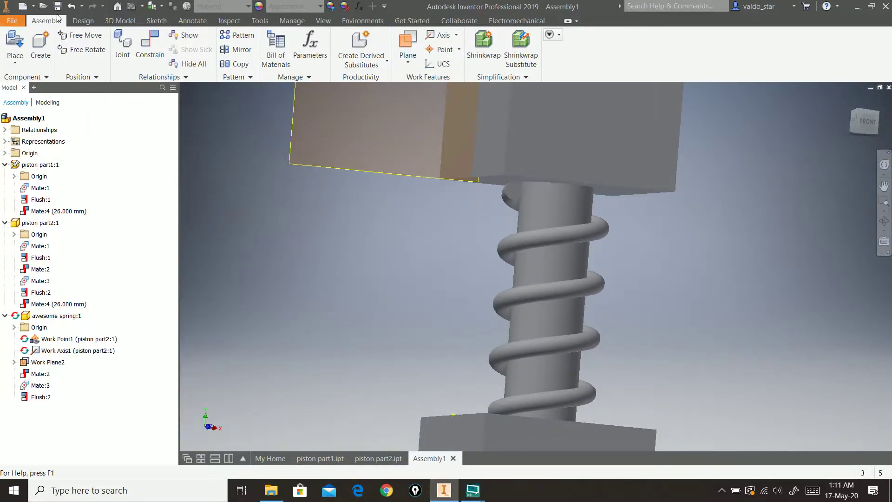
Close Assembly1 without saving its changes, and review the piston part2 and piston part1 models
click(888, 88)
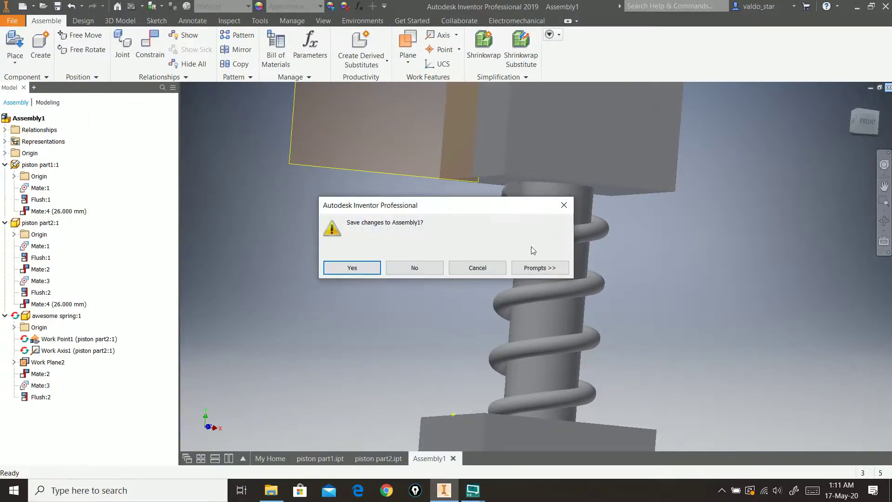
click(427, 273)
key(F2)
middle_drag(544, 183, 534, 202)
scroll(516, 257, up, 3)
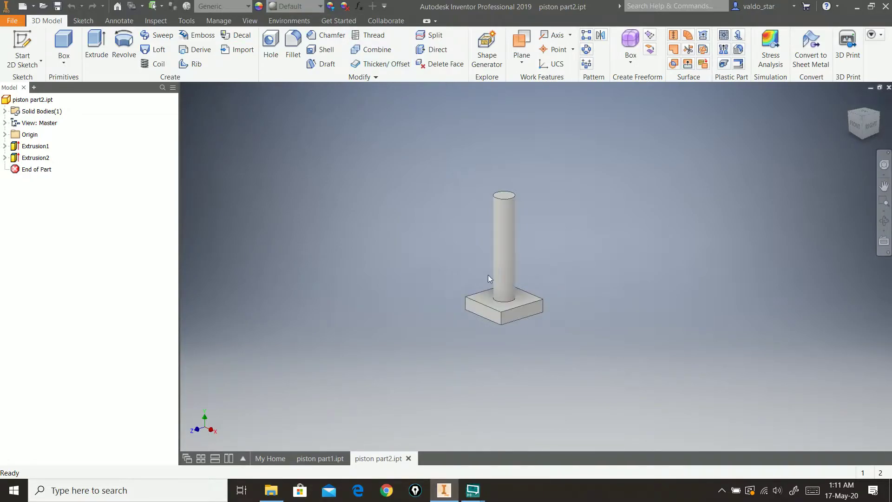
scroll(507, 305, down, 3)
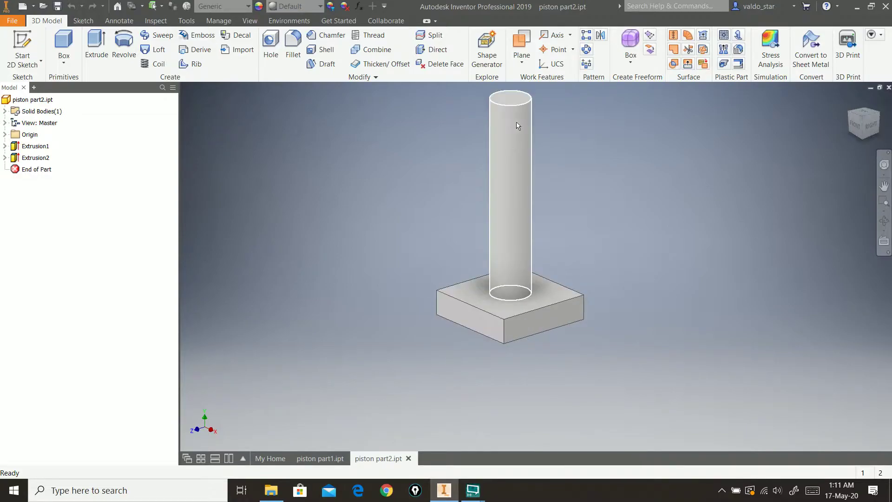
click(320, 458)
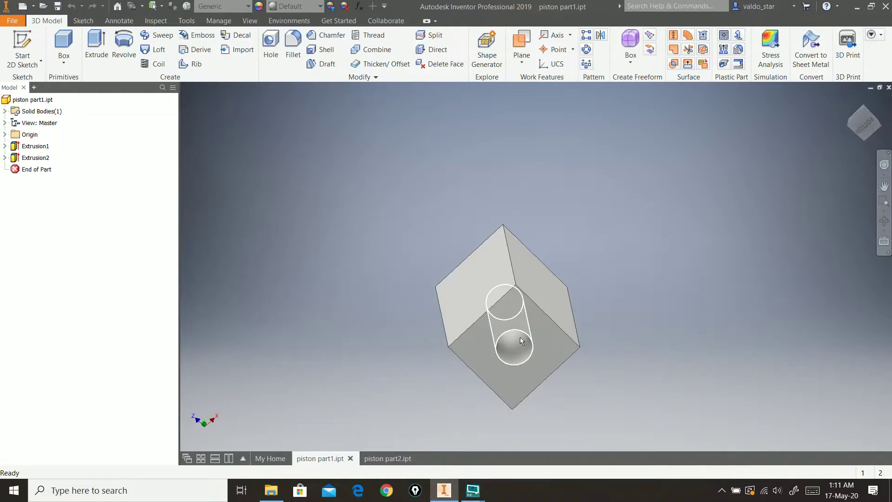
Create a new, empty assembly document
click(10, 21)
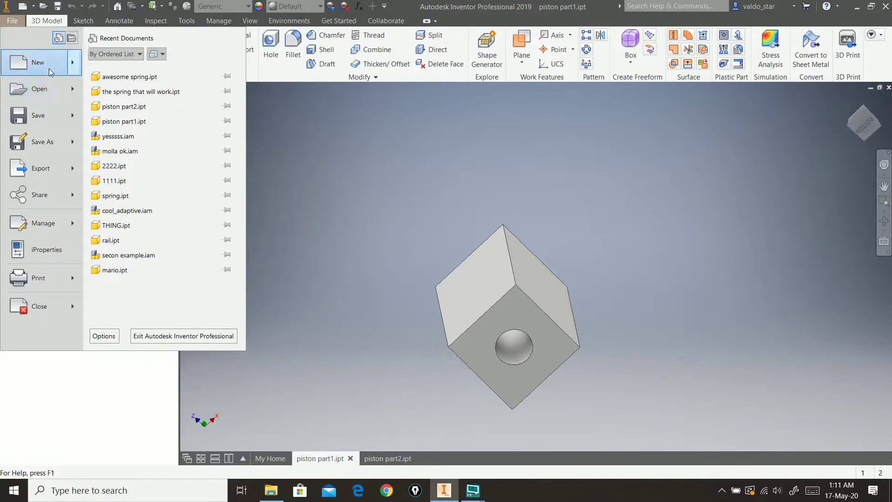
mouse_move(50, 73)
click(173, 101)
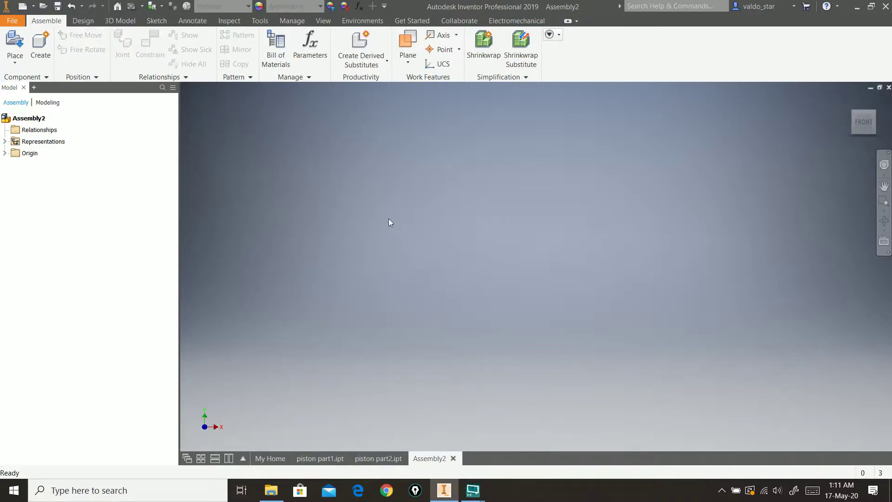
Place one instance each of piston part2.ipt and piston part1.ipt in the assembly, with the block beyond the rod's free end
click(15, 41)
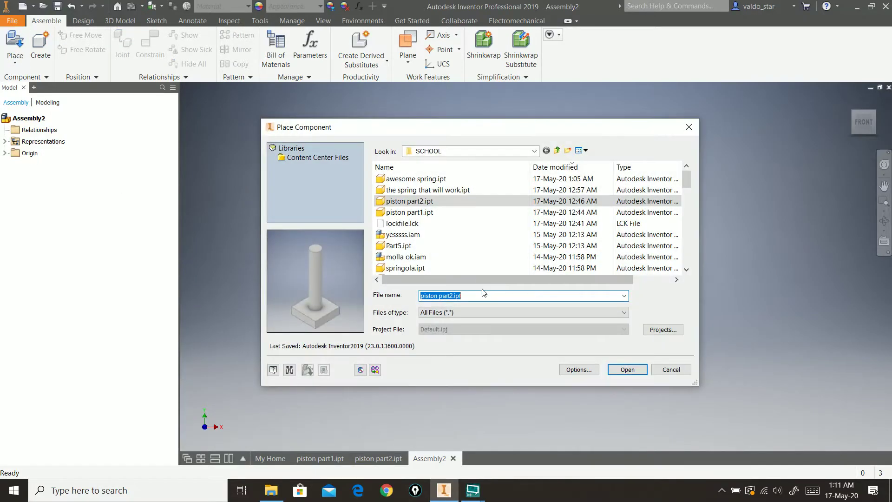
double_click(428, 201)
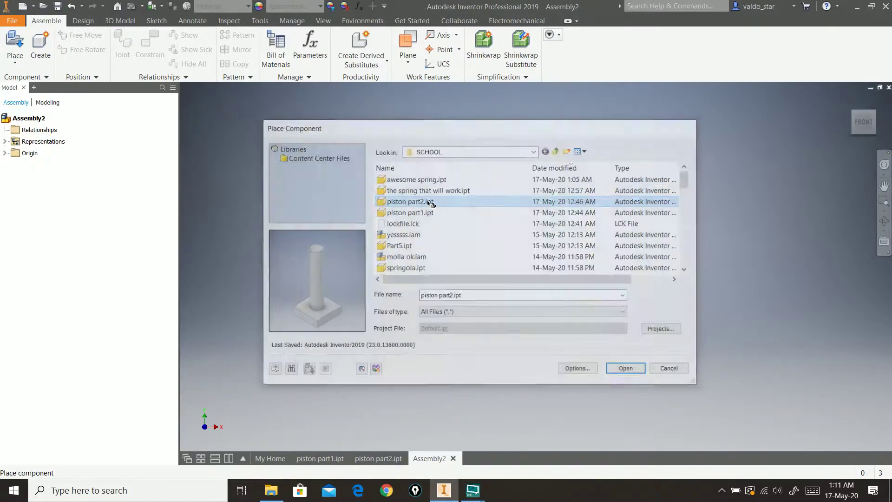
click(445, 276)
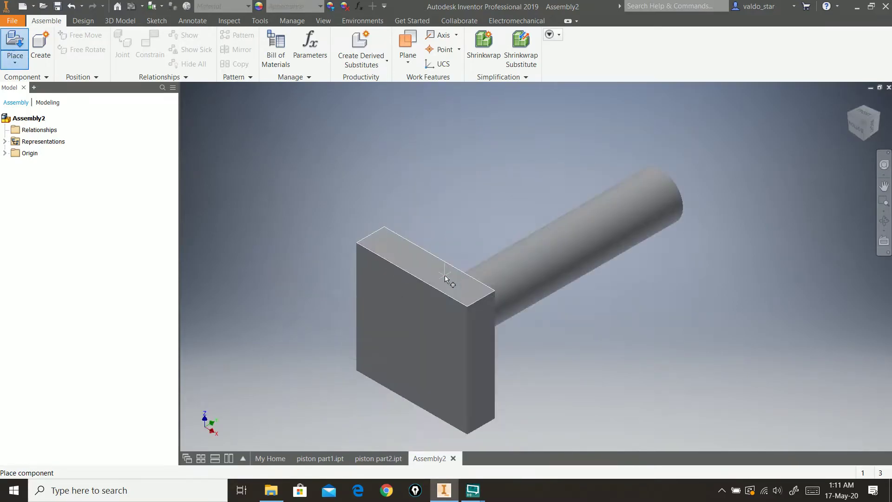
click(19, 43)
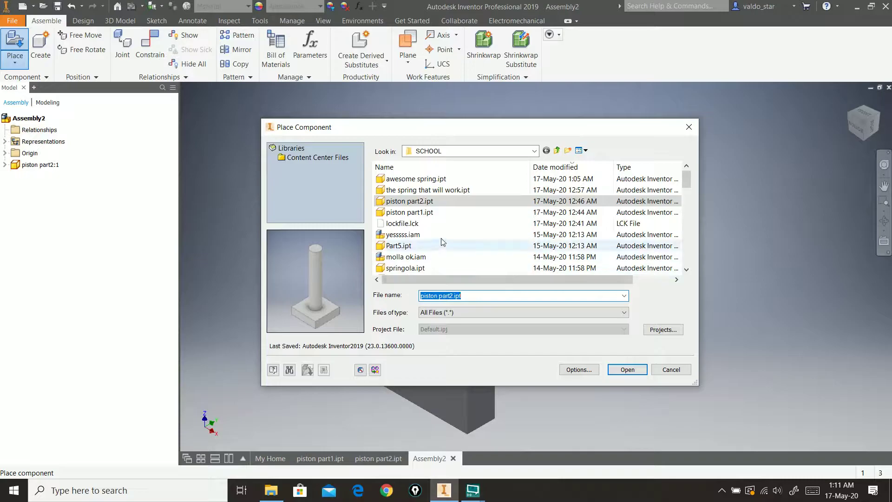
double_click(427, 215)
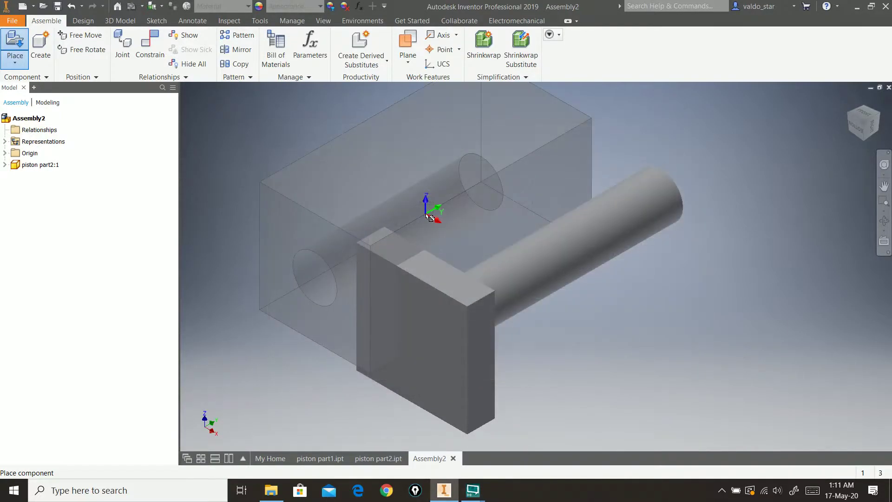
middle_drag(716, 214, 527, 272)
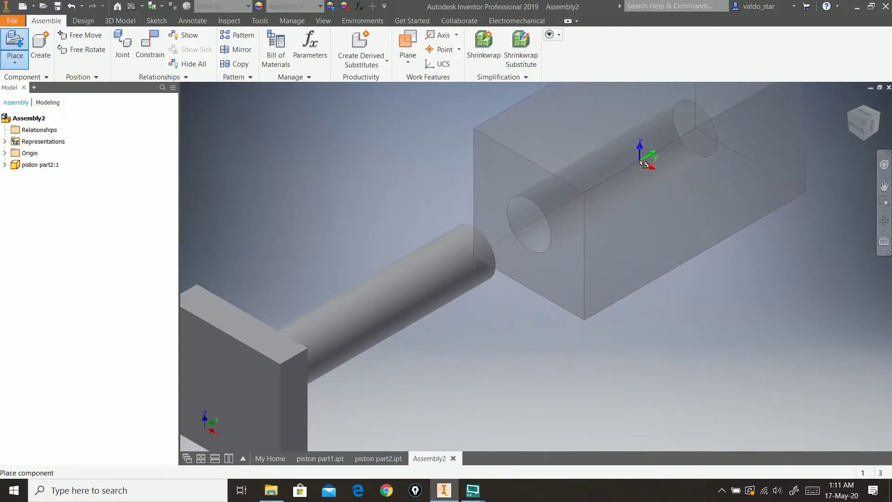
click(642, 163)
key(Escape)
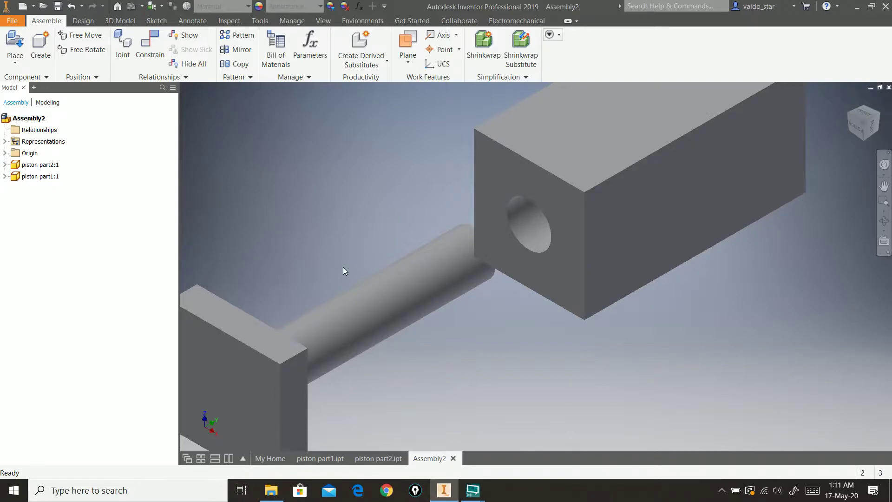
Mate the piston rod's axis to the block's hole axis with the aligned solution and 0 mm offset, and pull the rod partly out
click(149, 48)
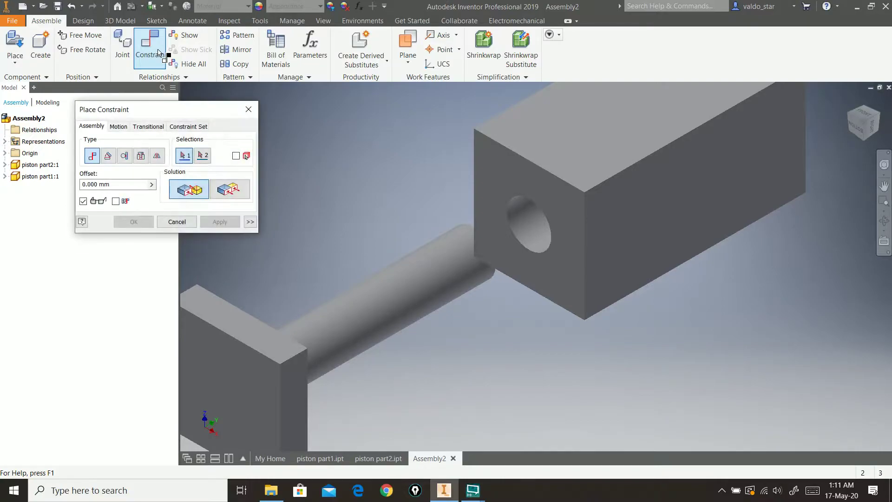
click(405, 314)
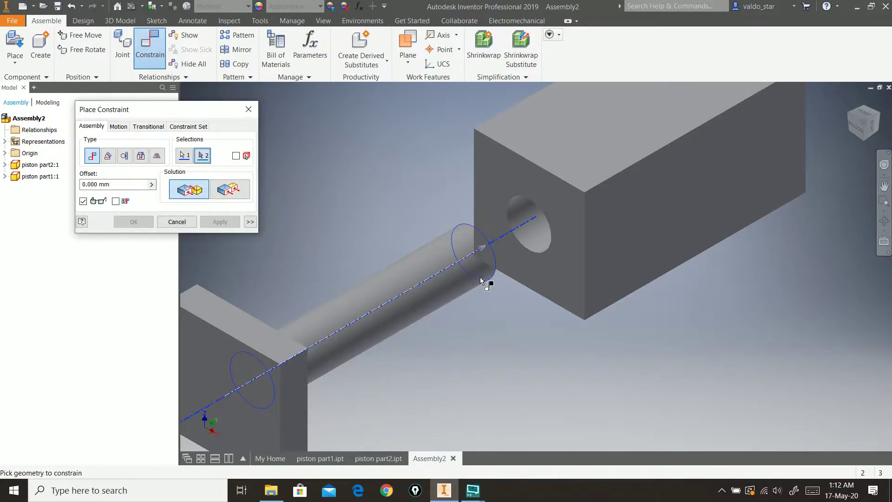
click(544, 243)
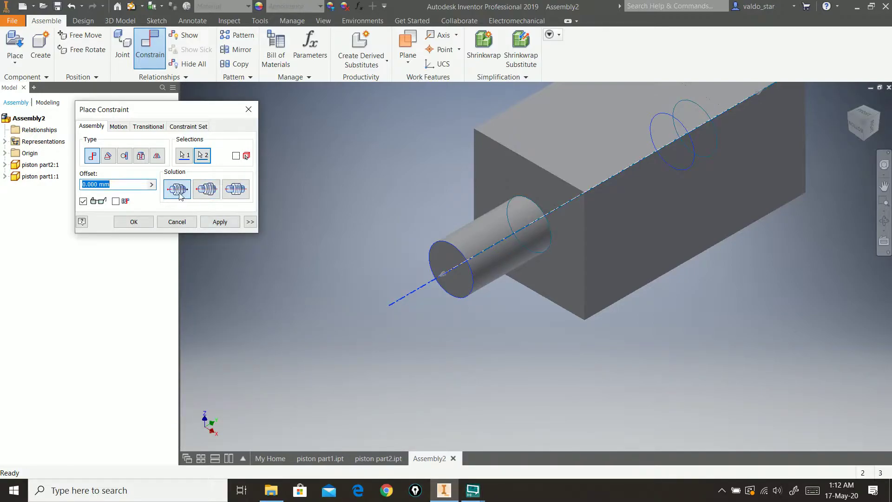
click(208, 191)
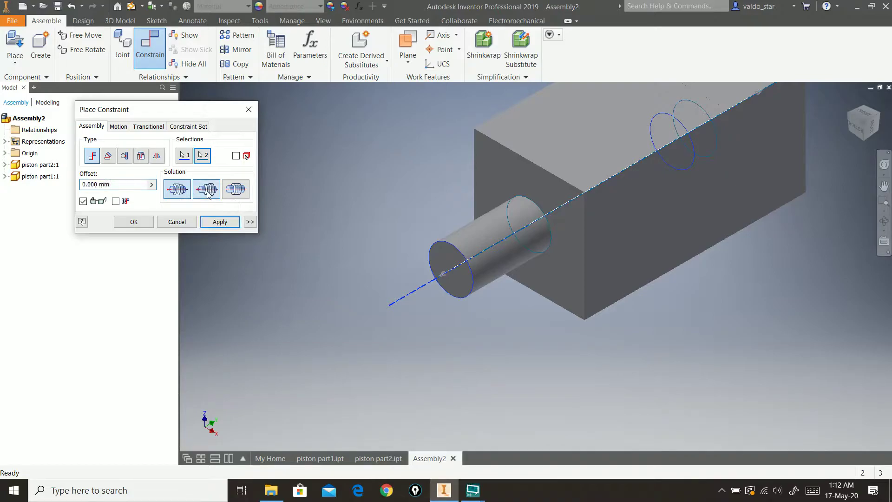
click(148, 221)
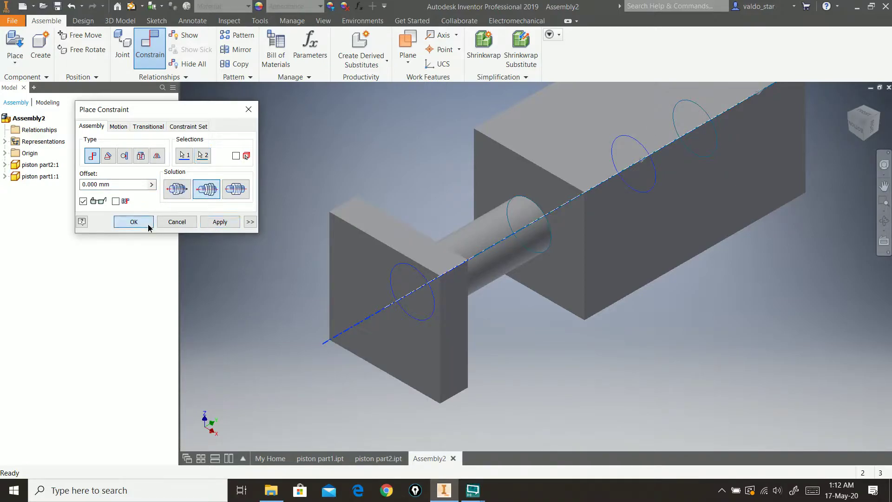
drag(444, 276, 400, 326)
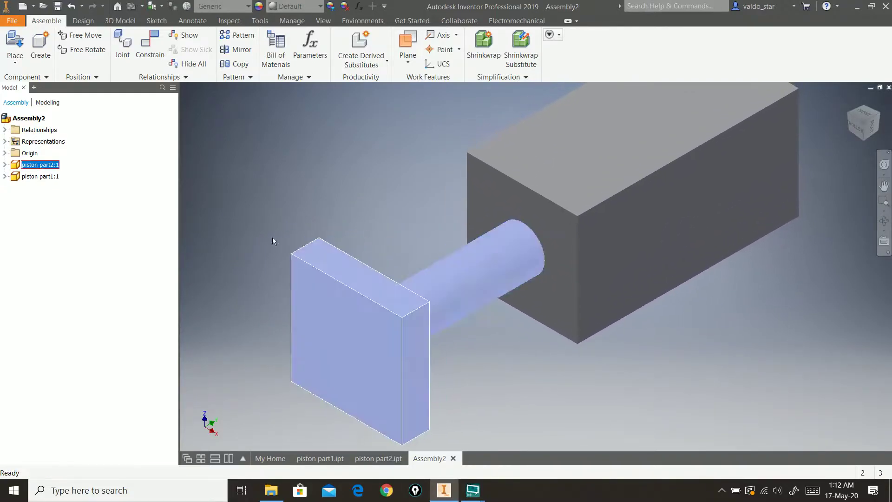
Add a flush constraint with 0 mm offset between the upper side faces of the piston plate and the block
click(151, 50)
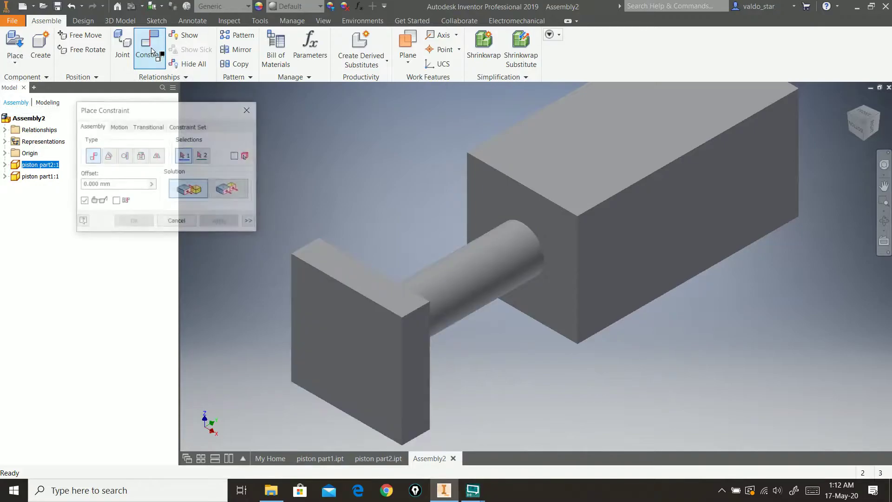
click(347, 269)
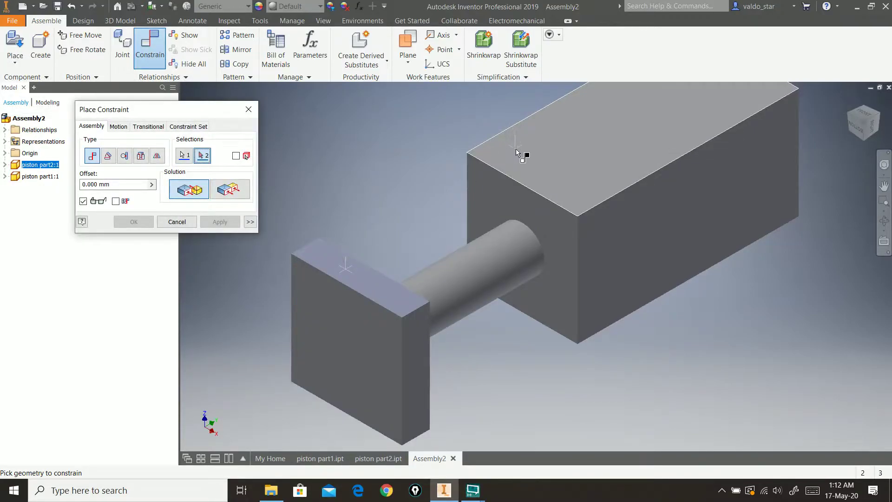
click(233, 195)
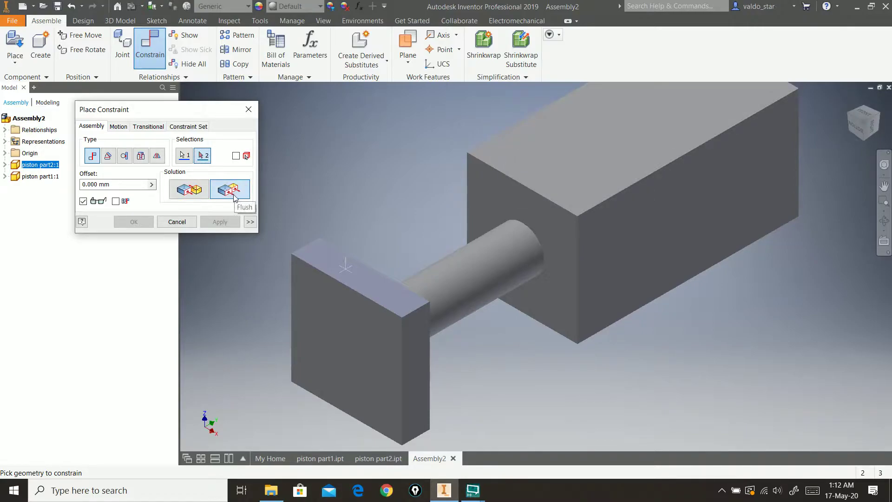
click(538, 141)
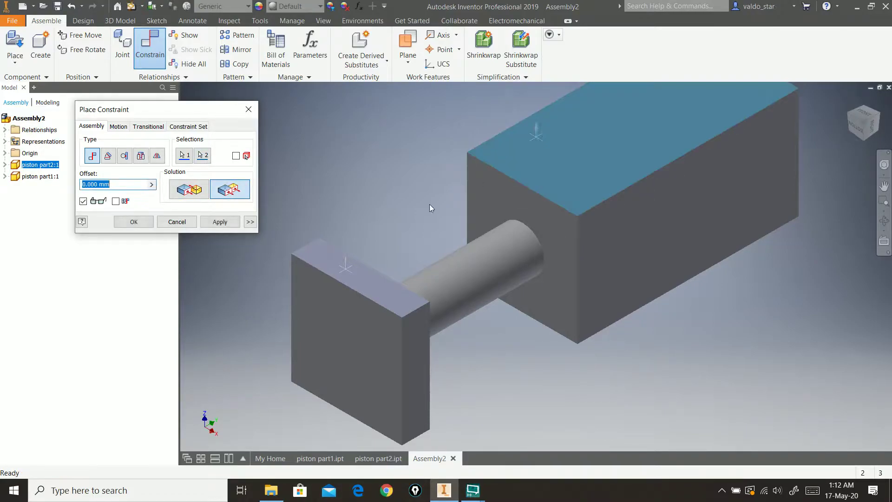
click(234, 221)
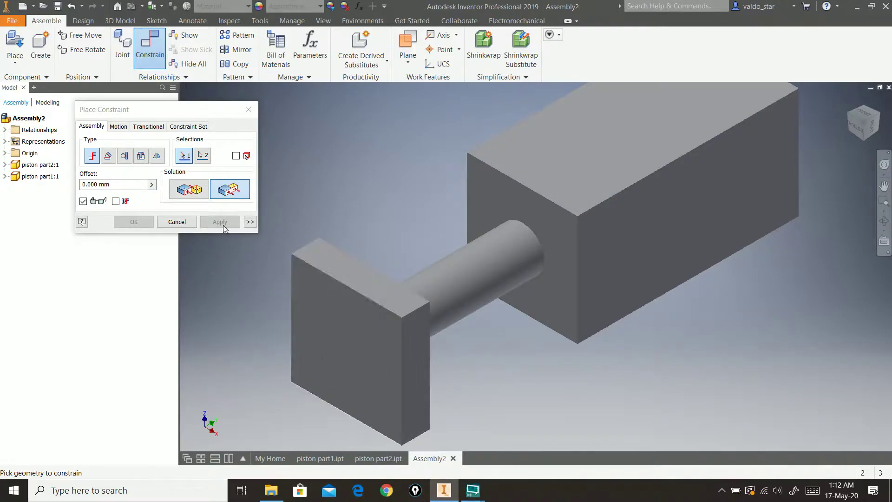
click(177, 222)
Ground the piston part1 block in the assembly
click(616, 171)
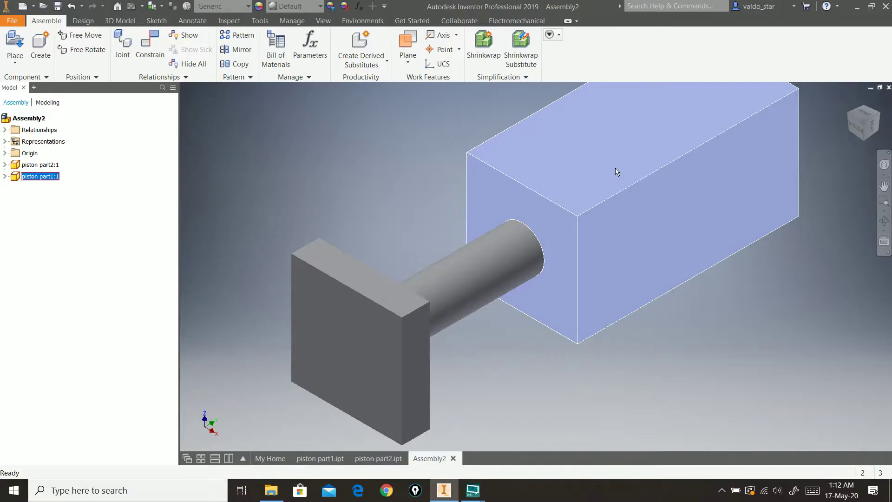
right_click(615, 171)
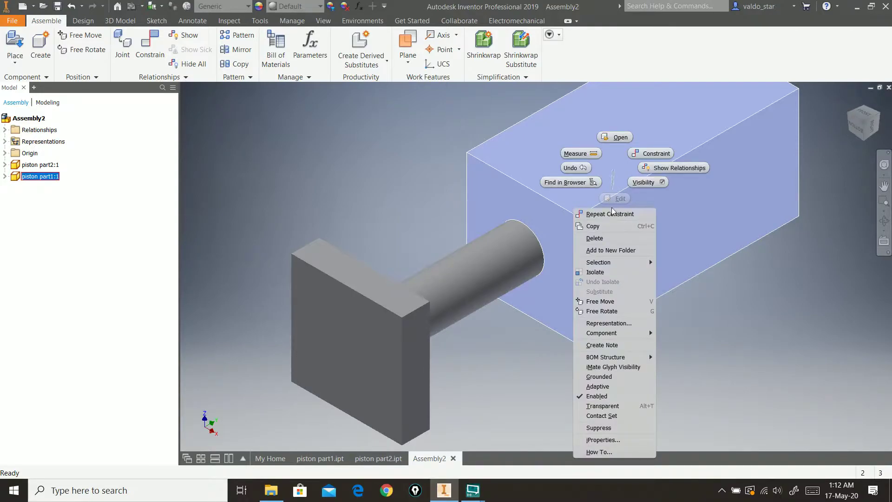
click(599, 376)
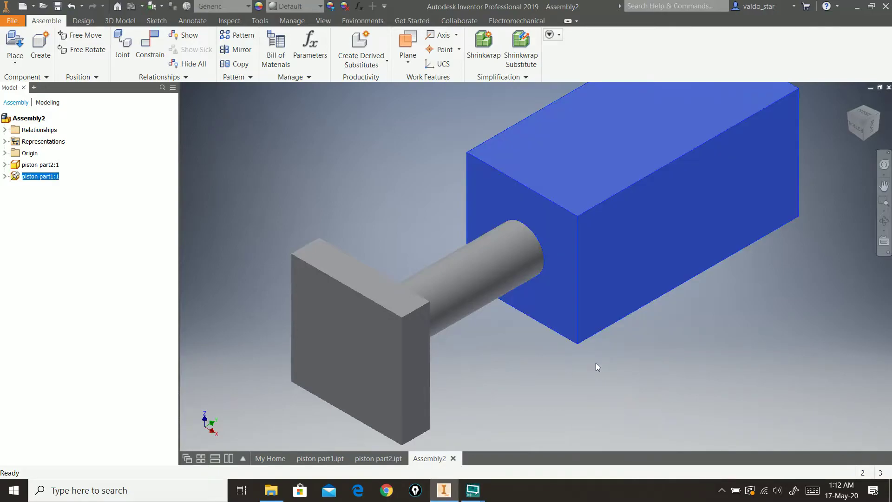
Slide piston part2 in and out along the block's hole to test its free movement
drag(392, 327, 362, 370)
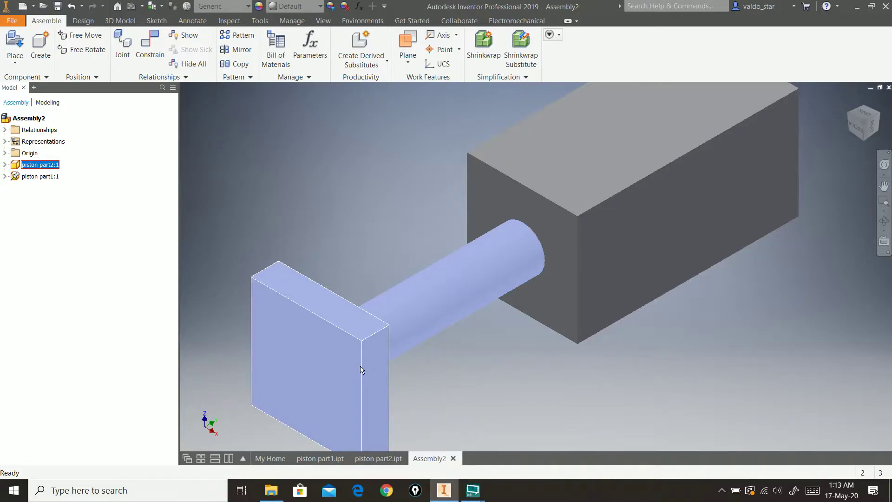
shift+middle_drag(563, 259, 352, 379)
drag(353, 379, 420, 346)
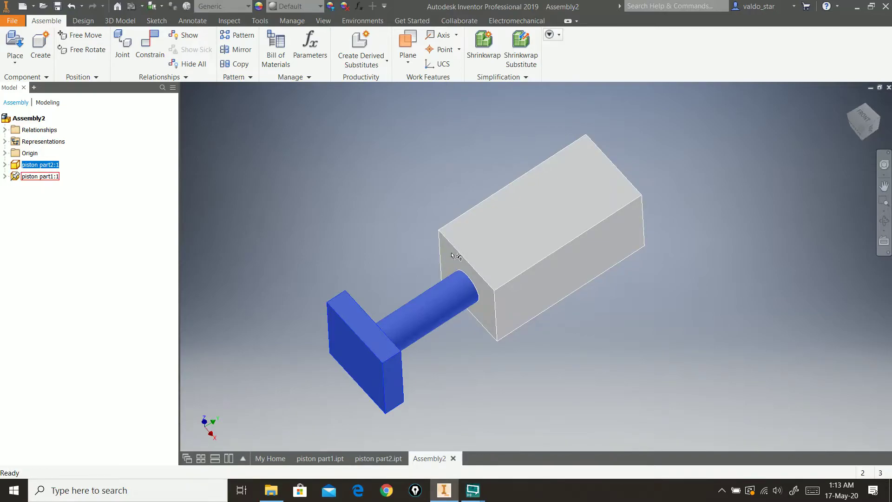
Mate the piston plate's inner face to the block's front face with 0 mm offset using the mate solution
shift+middle_drag(449, 263, 363, 322)
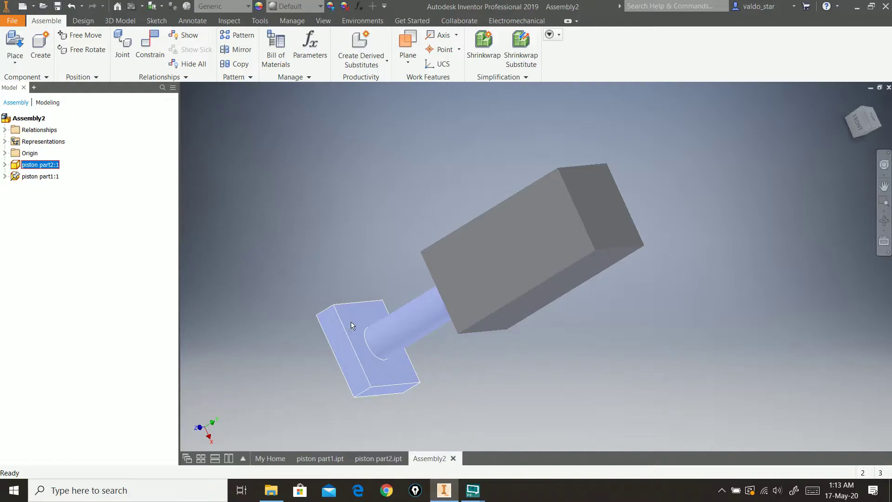
click(150, 45)
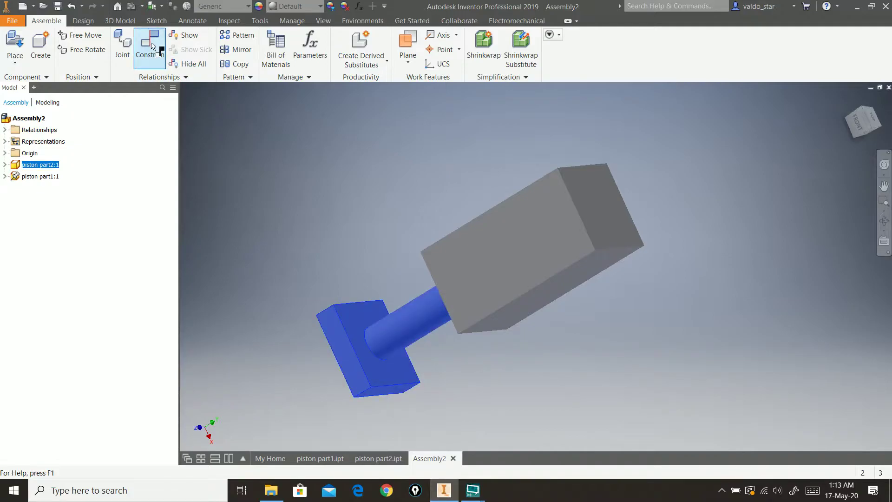
click(355, 319)
shift+middle_drag(355, 319, 411, 284)
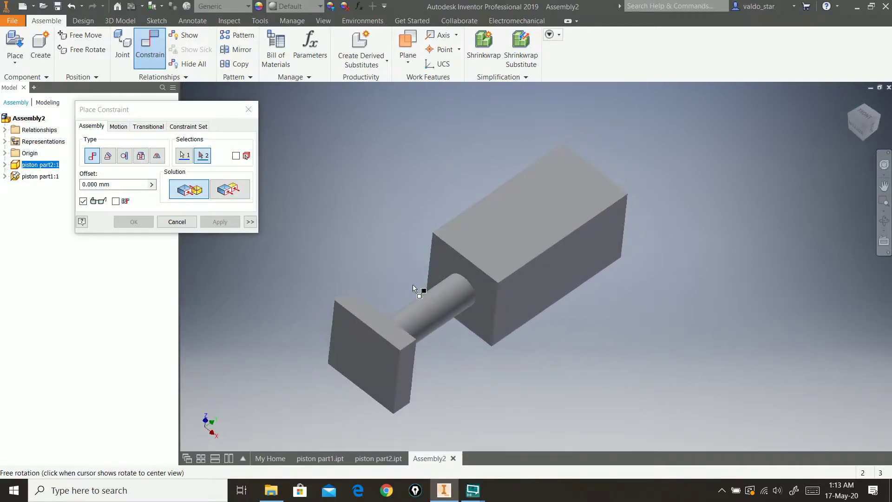
click(439, 265)
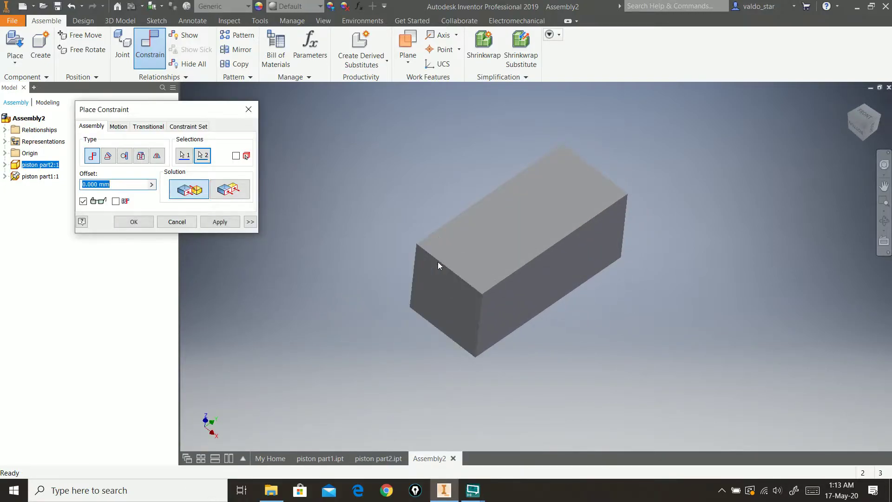
click(194, 192)
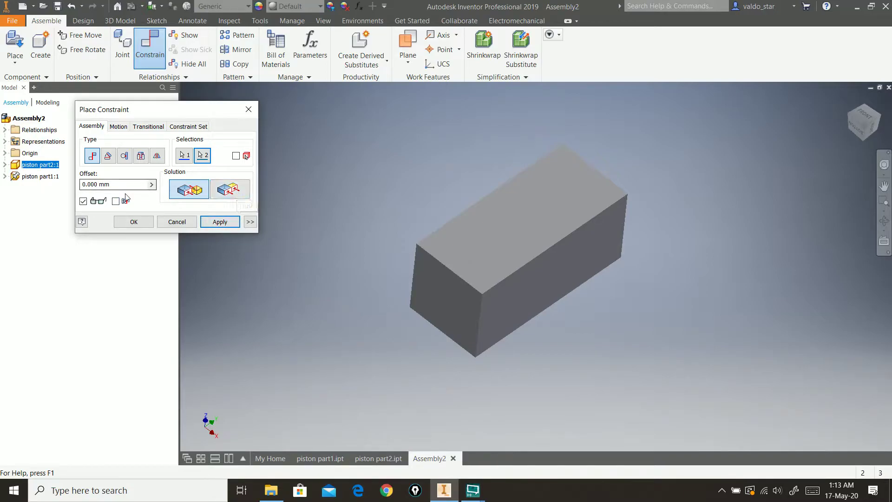
click(219, 223)
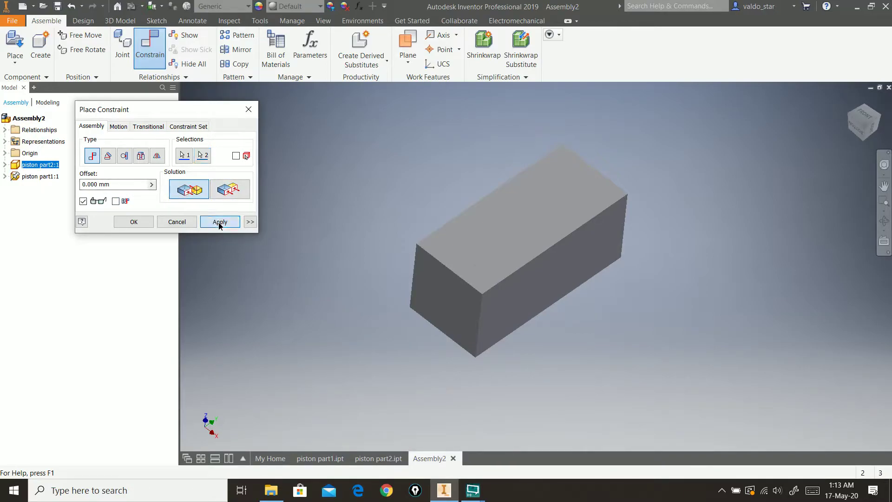
click(254, 110)
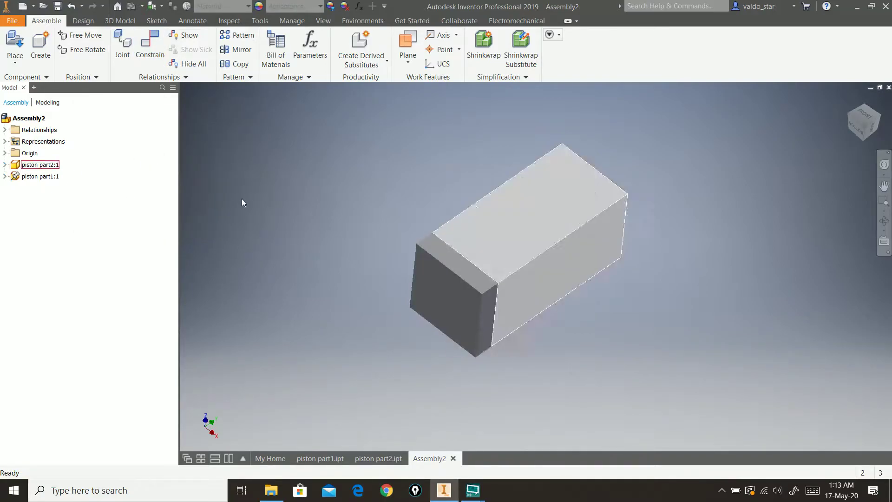
Set the assembly's visual style to Shaded with Edges
click(458, 259)
click(327, 23)
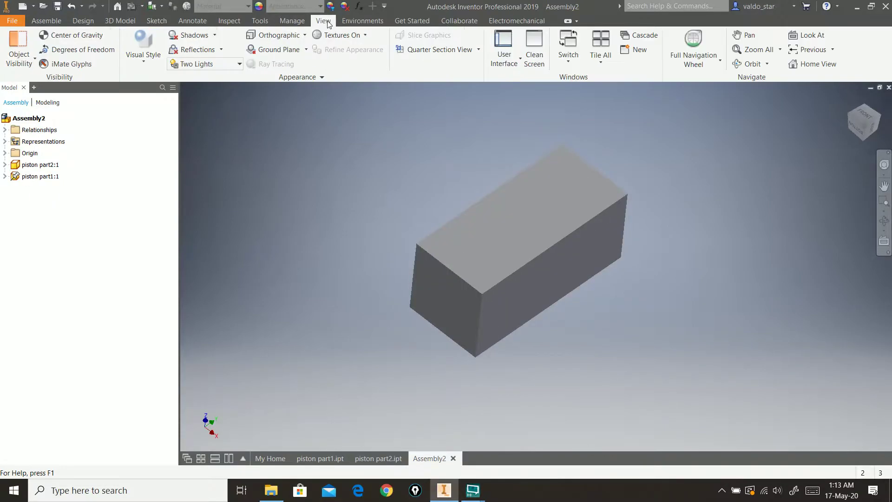
click(145, 58)
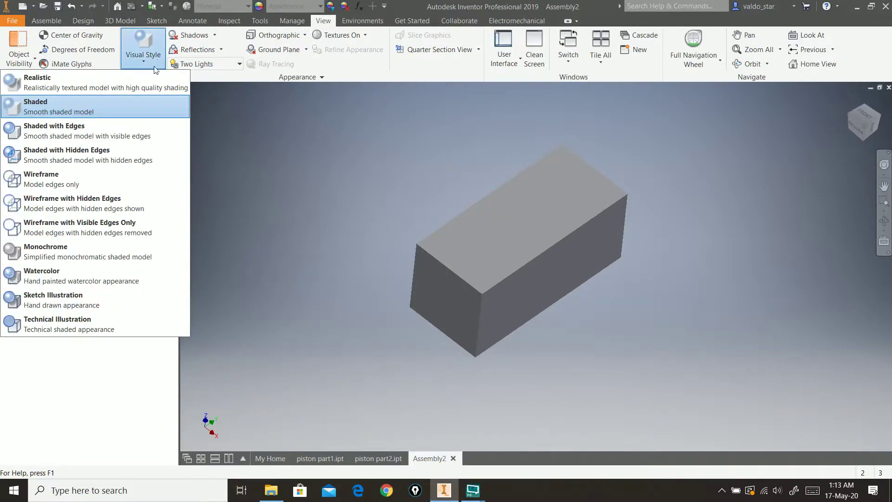
click(123, 133)
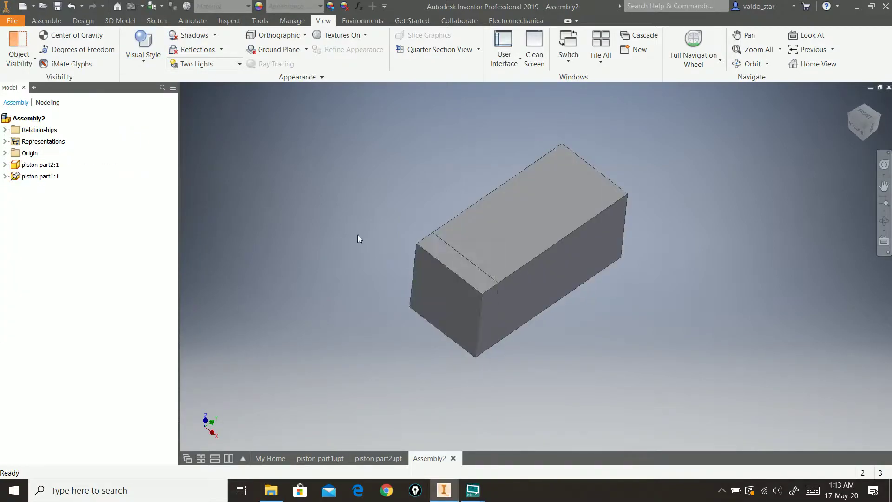
Edit the face mate between the piston plate and the block to a 5 mm offset
click(6, 165)
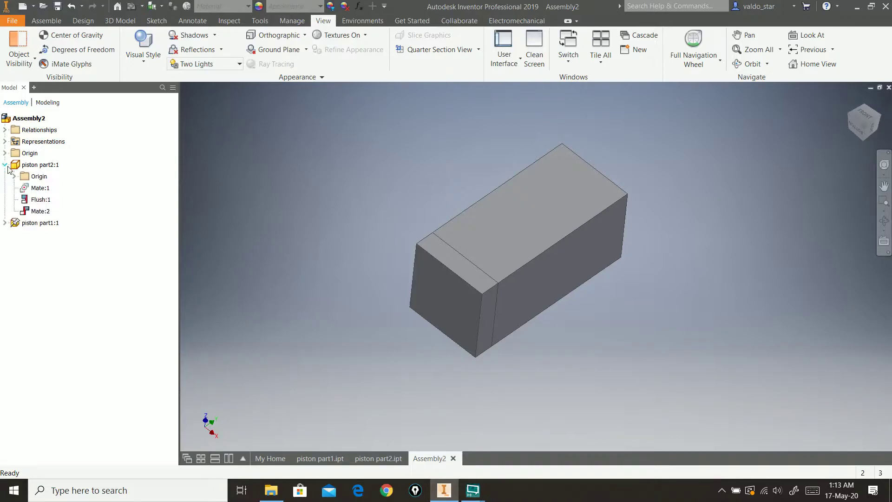
click(40, 211)
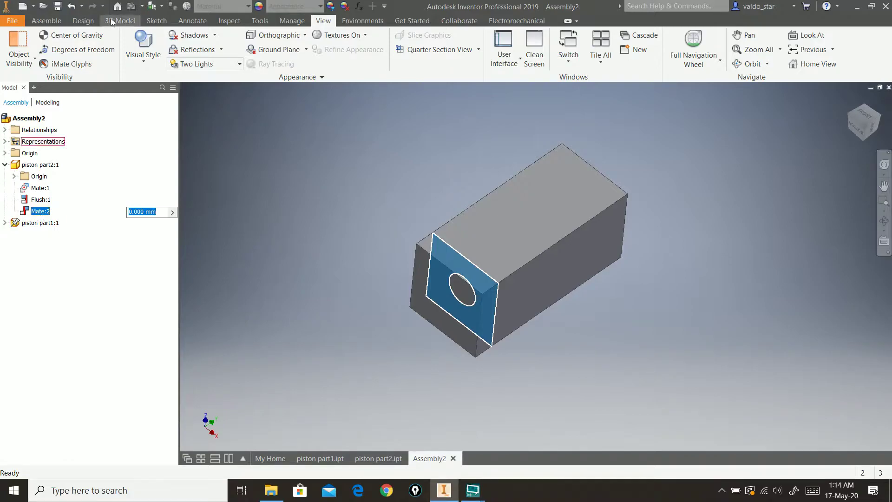
key(Escape)
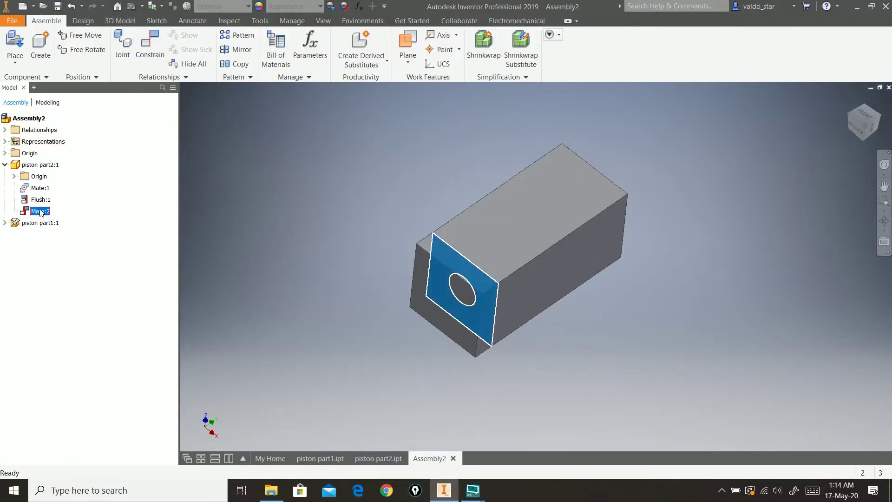
right_click(44, 213)
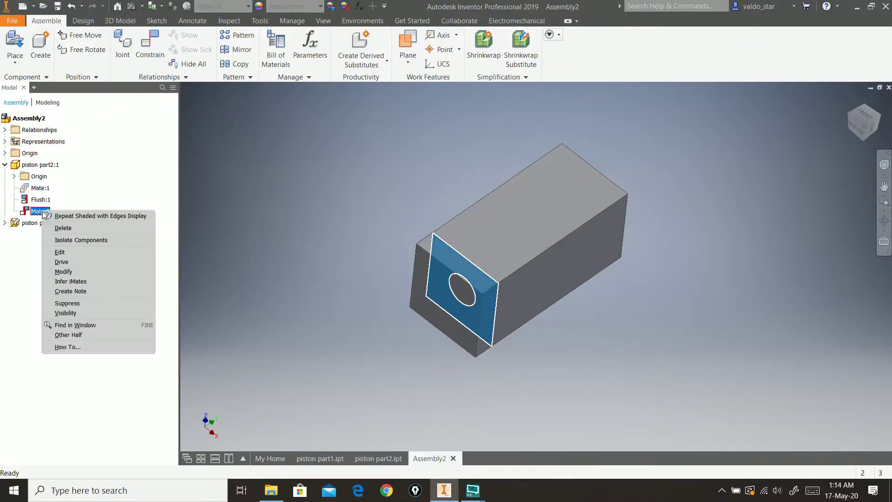
click(76, 255)
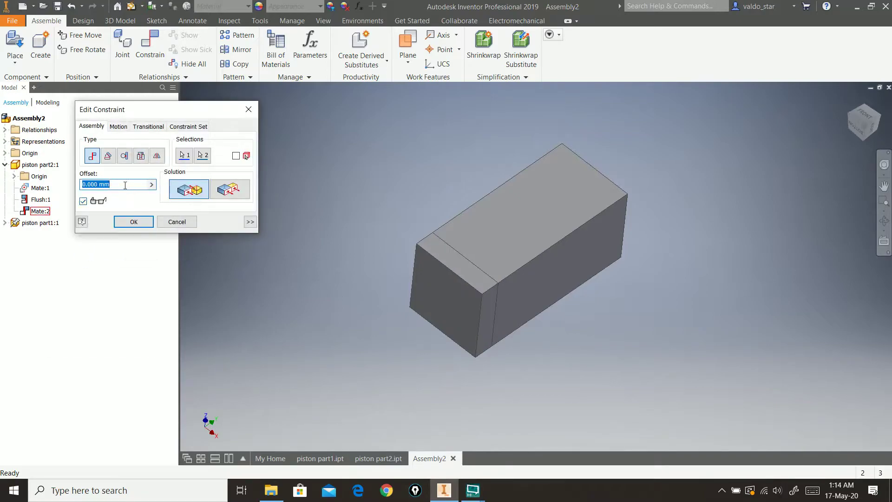
text(5)
key(Return)
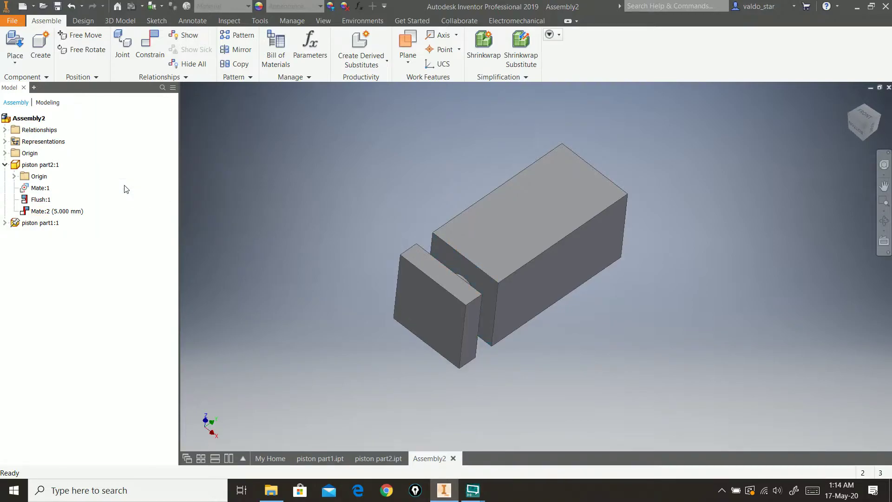
Set the plate-to-block mate offset to 20 mm and then to 30 mm to extend the piston rod
double_click(63, 211)
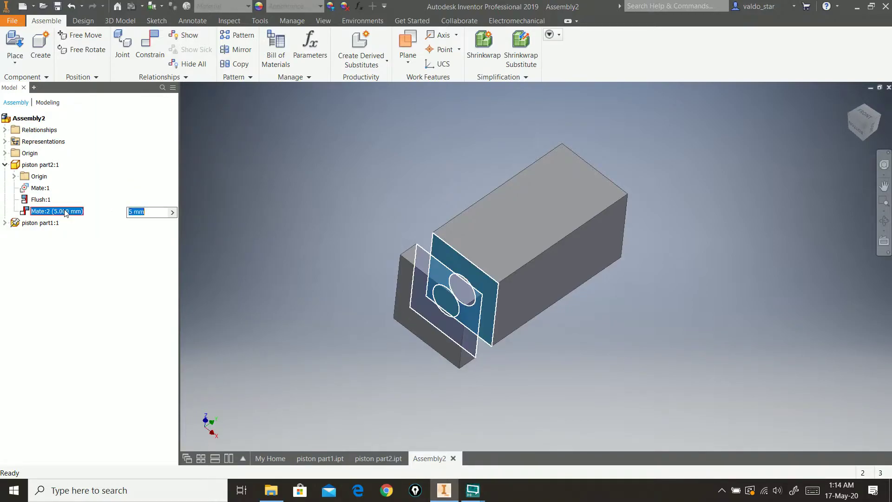
text(20)
key(Return)
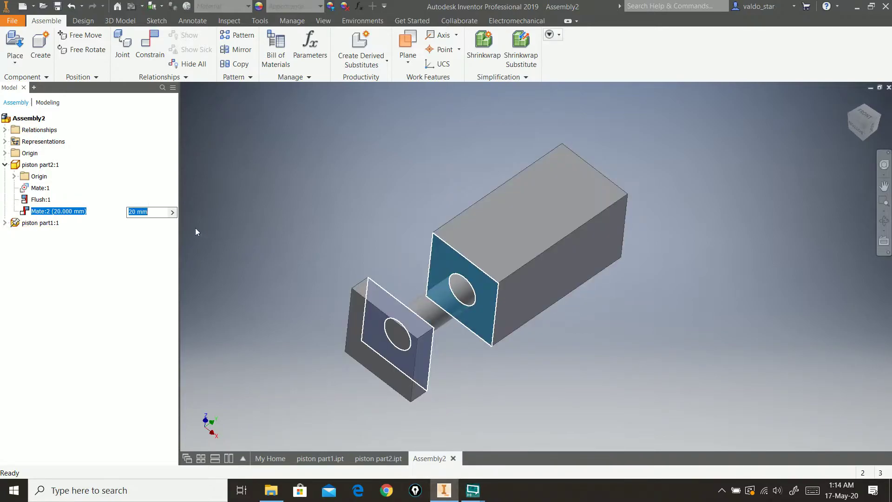
text(30)
key(Return)
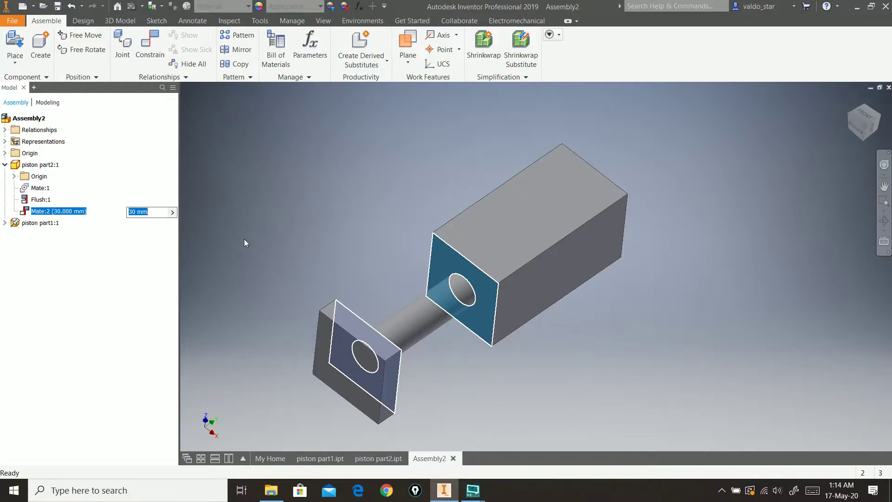
Create an in-place component named working_spring from the Standard.ipt template with normal BOM structure
shift+middle_drag(313, 276, 327, 299)
scroll(422, 348, up, 3)
middle_drag(426, 338, 416, 308)
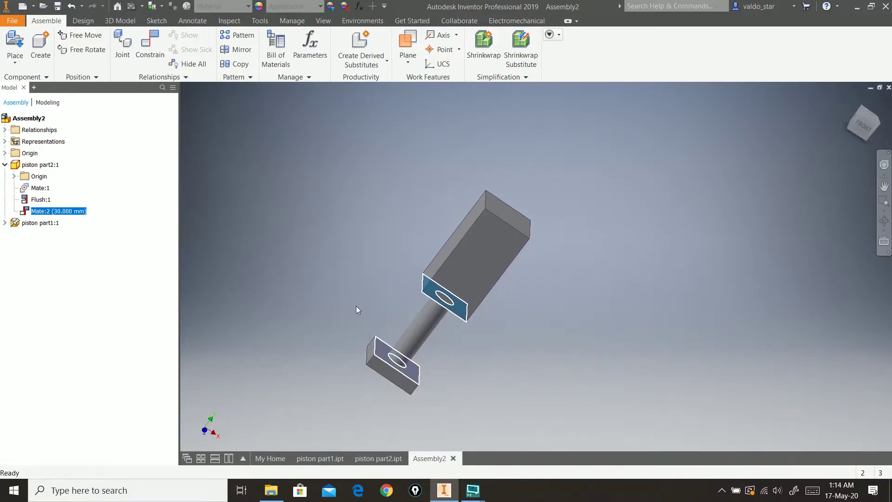
click(41, 47)
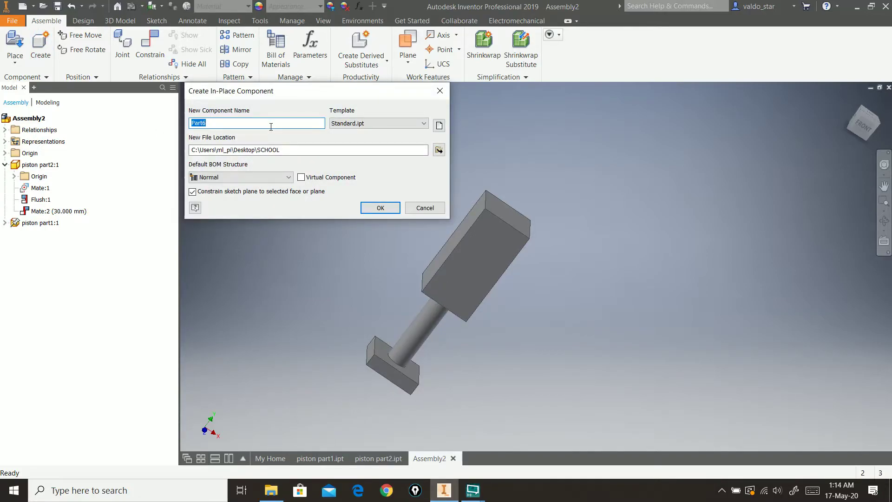
text(working_spring)
click(380, 207)
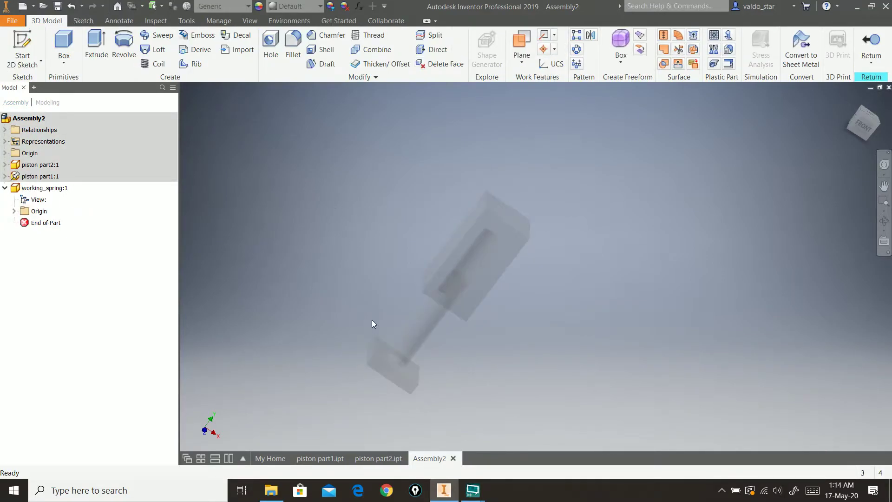
Add a work point at the midpoint of a side edge on the piston plate's inner face
shift+middle_drag(381, 331, 397, 333)
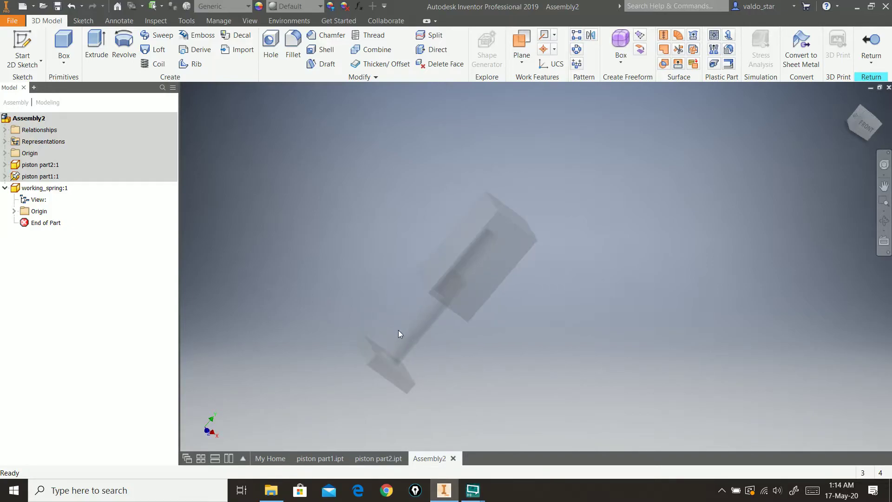
scroll(395, 345, up, 2)
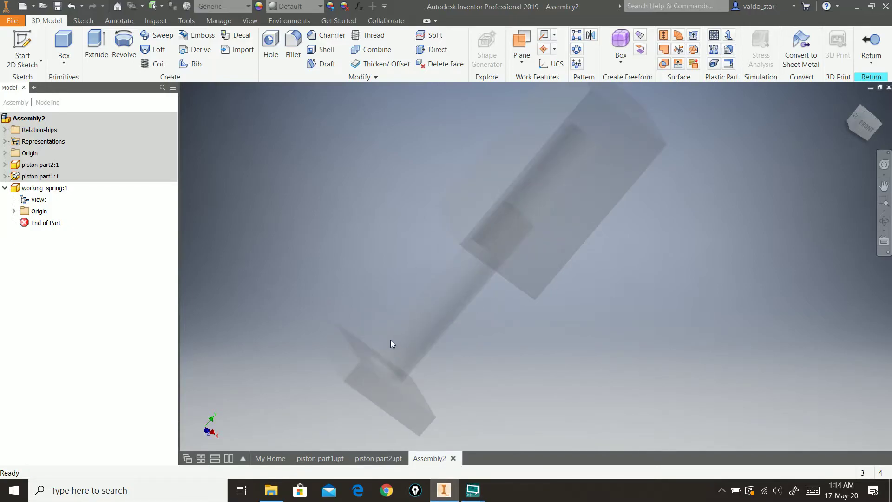
click(543, 49)
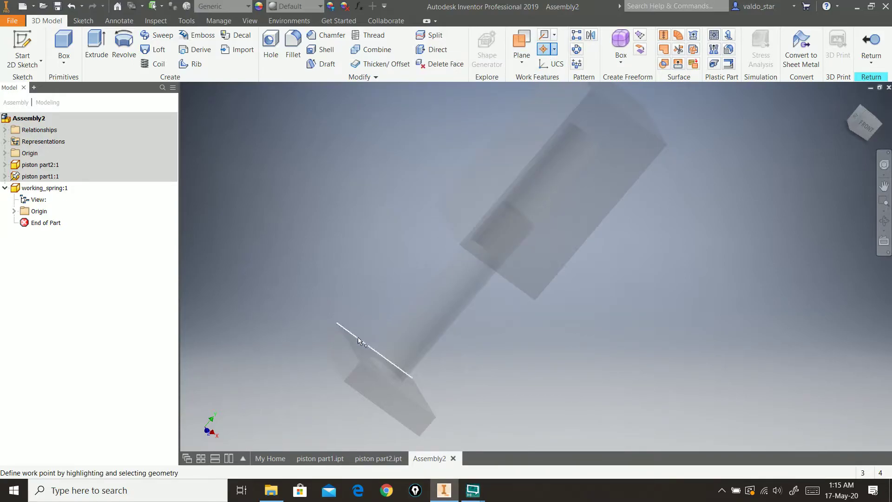
scroll(350, 344, up, 4)
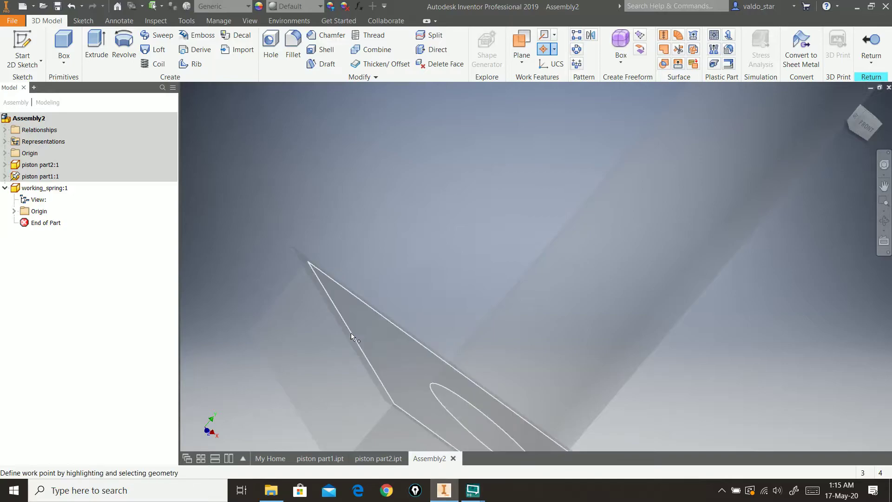
click(351, 333)
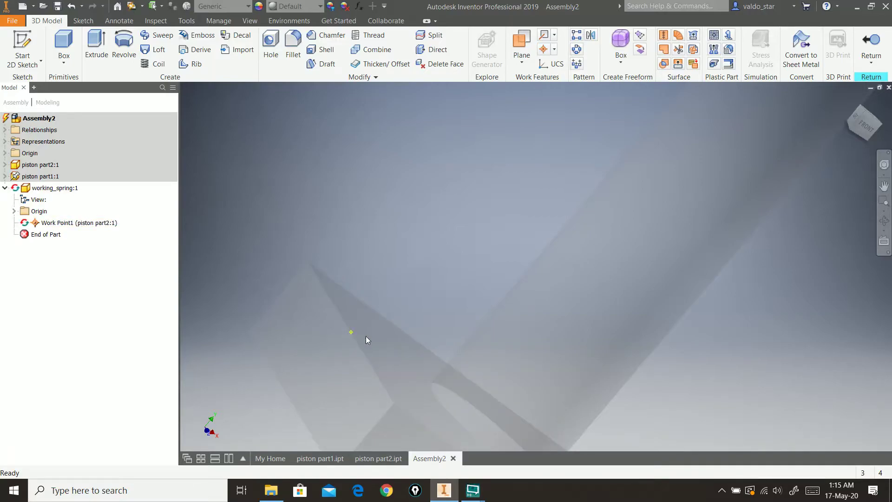
scroll(332, 347, down, 4)
scroll(358, 331, up, 3)
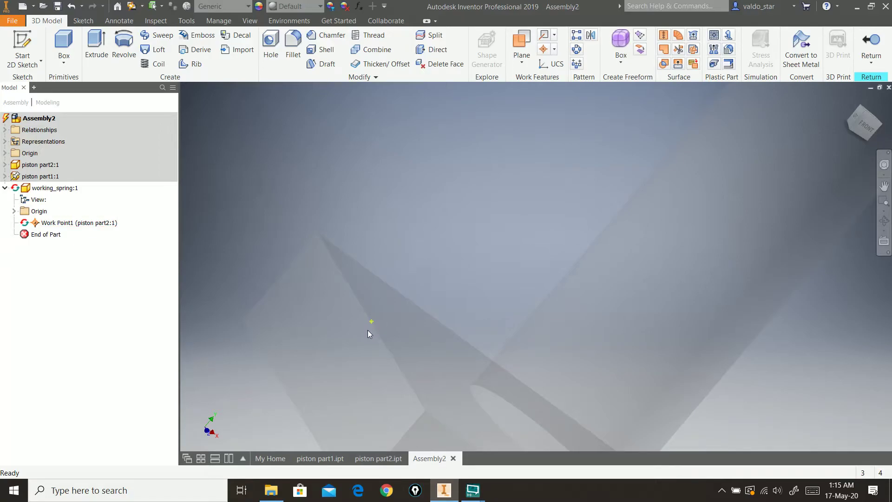
scroll(432, 265, up, 1)
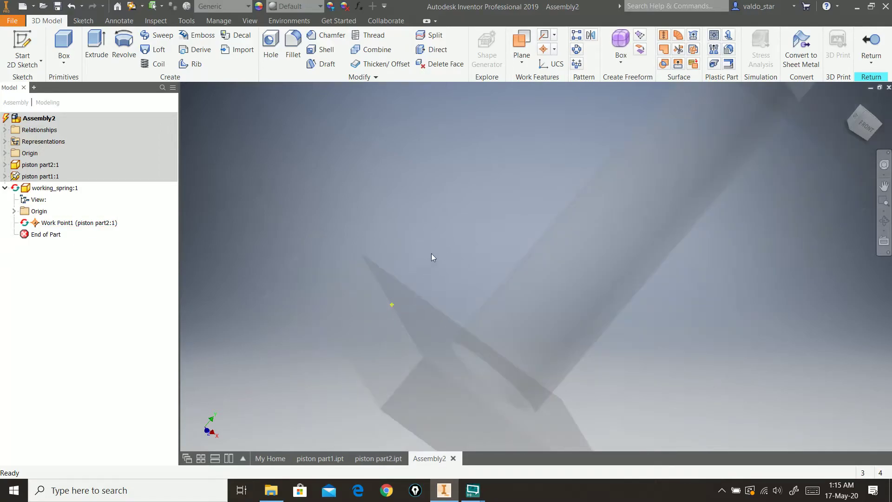
Create a work axis along the piston rod's centerline and a work plane normal to it through the work point
click(544, 36)
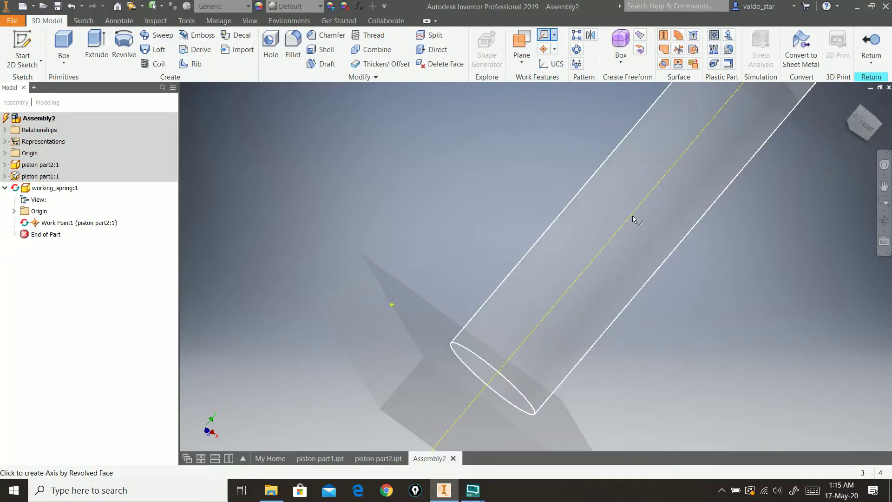
click(634, 220)
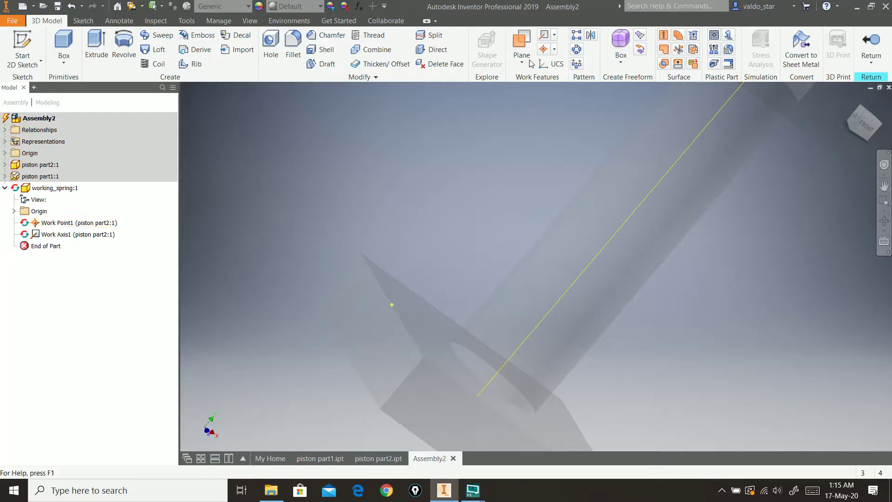
click(523, 45)
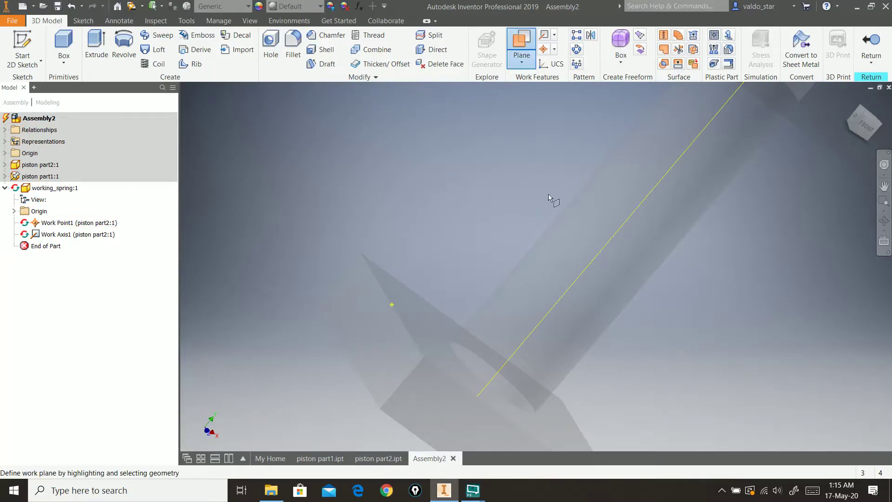
click(583, 263)
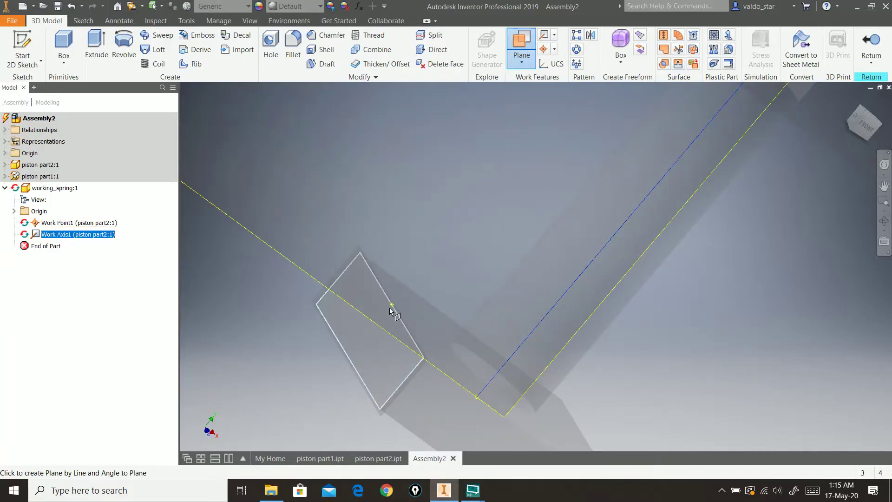
click(110, 225)
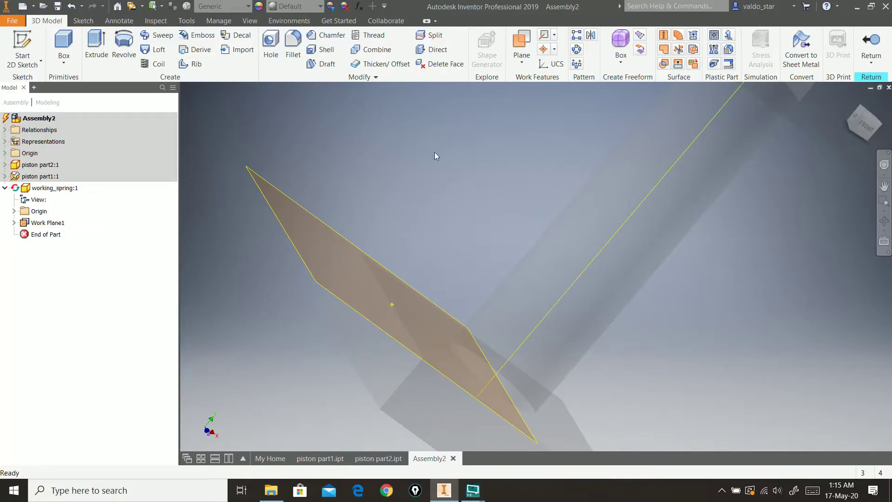
Delete the work plane that is normal to the piston rod's axis, including its consumed sketches and features
click(51, 223)
click(55, 224)
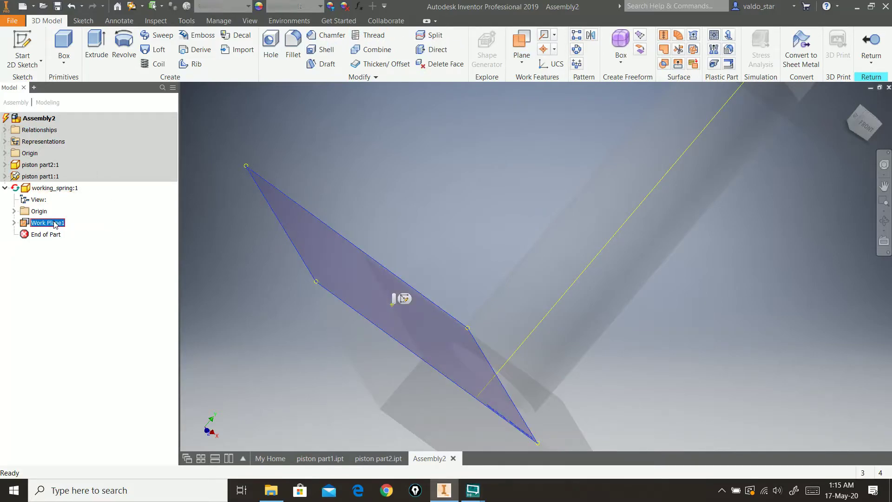
key(Delete)
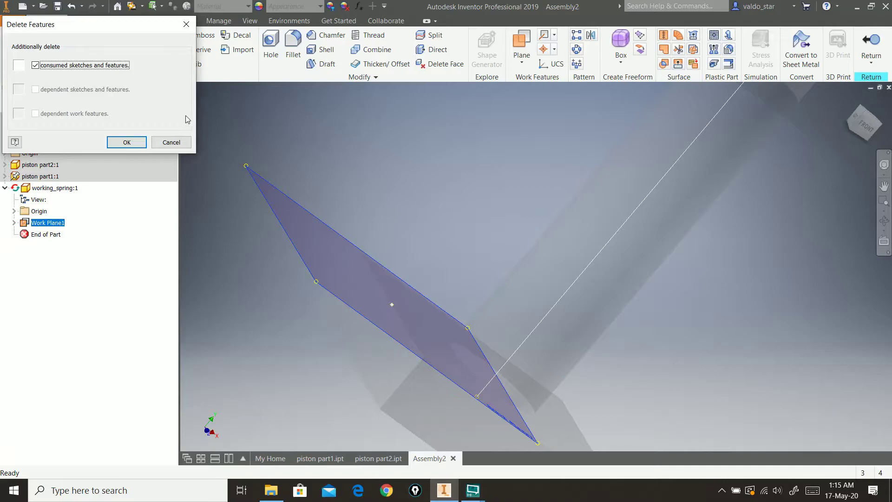
click(128, 143)
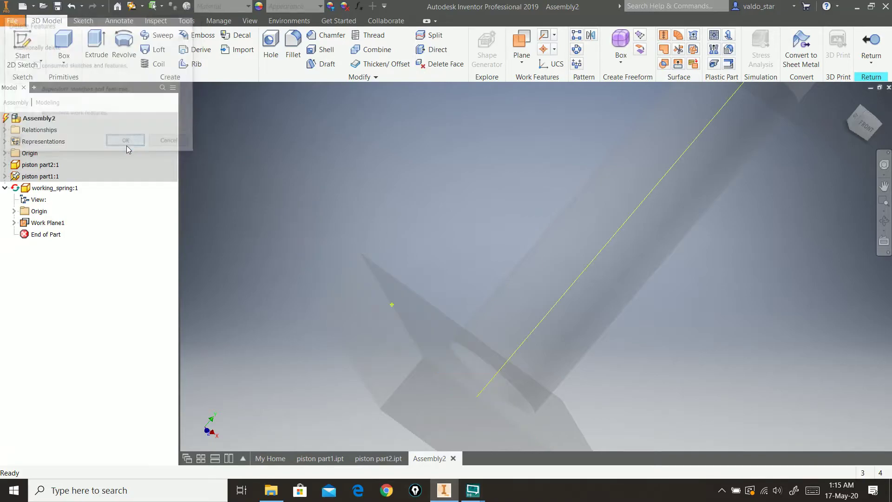
Create a work plane through the rod's centerline axis at 90 degrees to the piston plate's side face
click(531, 61)
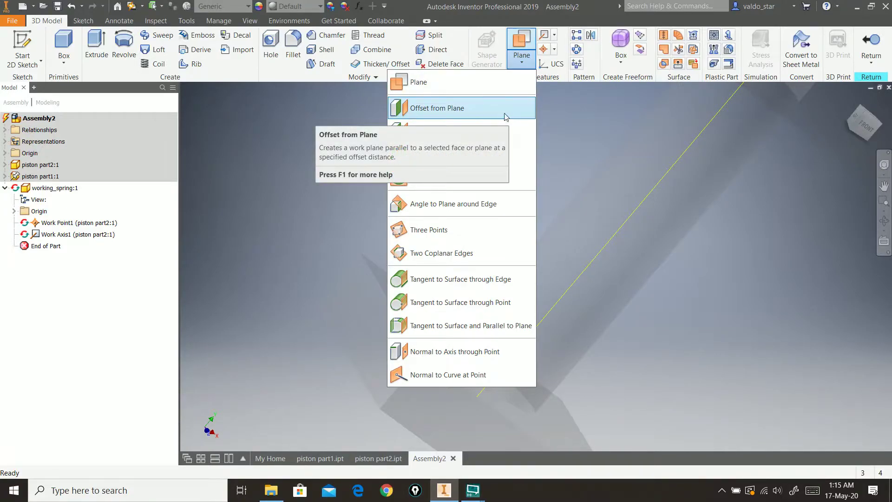
click(502, 83)
click(564, 297)
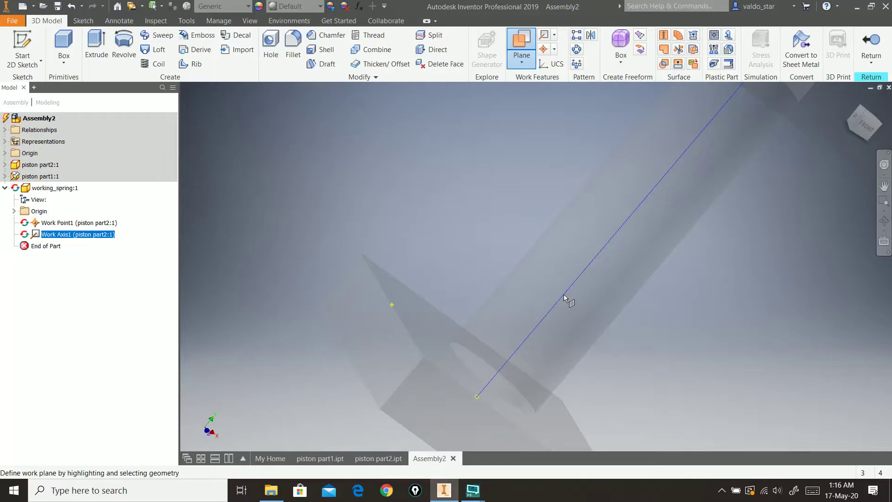
click(397, 342)
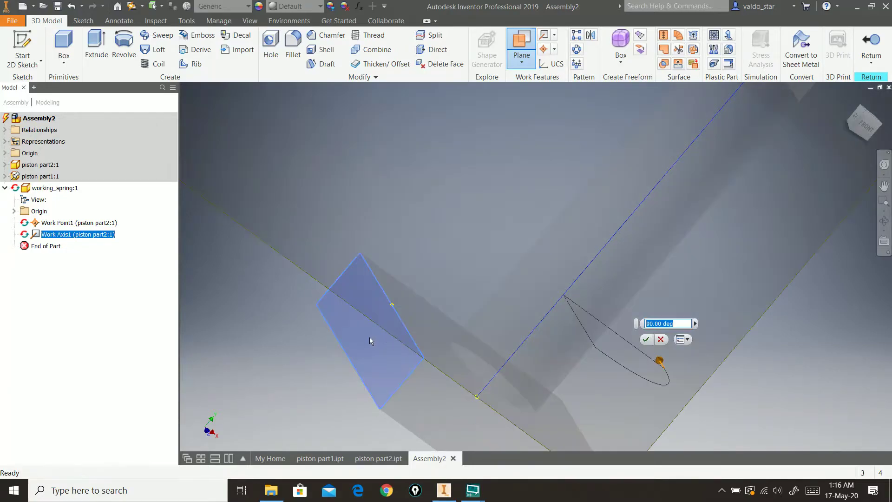
scroll(405, 337, down, 3)
click(645, 339)
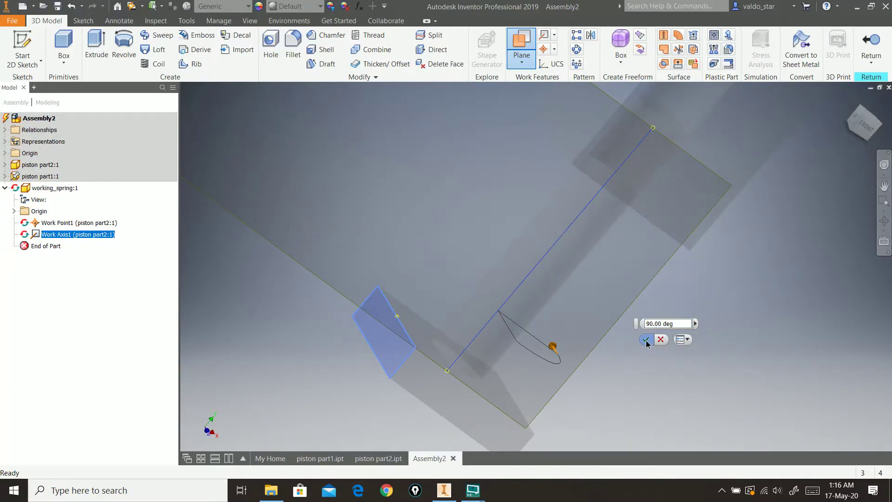
Start a sketch on the new work plane and draw a circle about 2.6 mm in diameter beside the rod, above the plate
scroll(492, 341, down, 2)
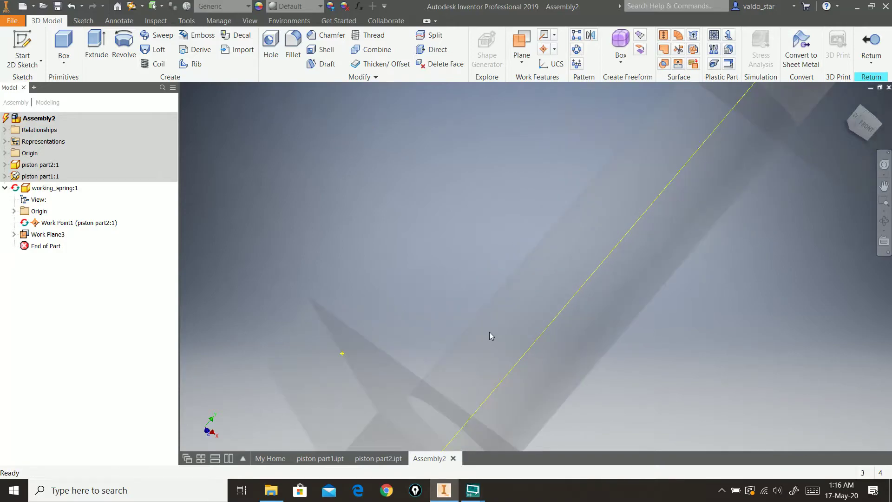
scroll(489, 332, down, 2)
mouse_move(491, 328)
shift+middle_down()
mouse_move(556, 340)
mouse_move(474, 336)
mouse_move(475, 328)
shift+middle_up()
scroll(497, 330, up, 4)
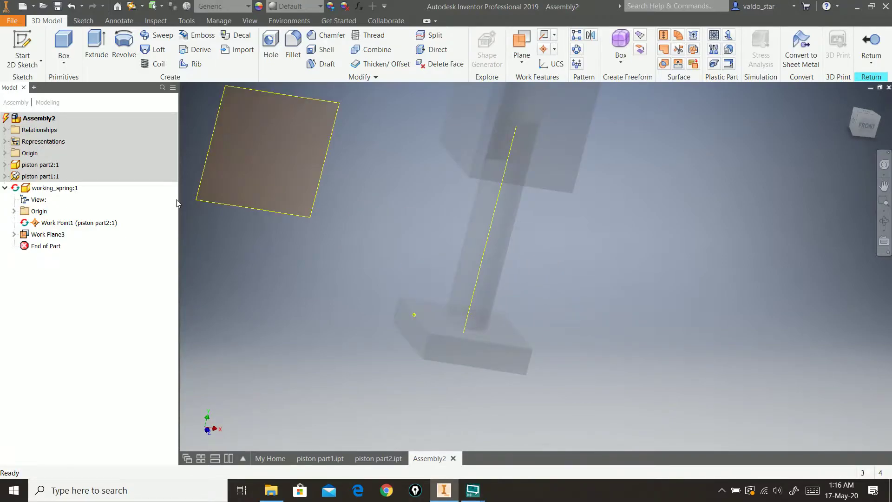
click(22, 46)
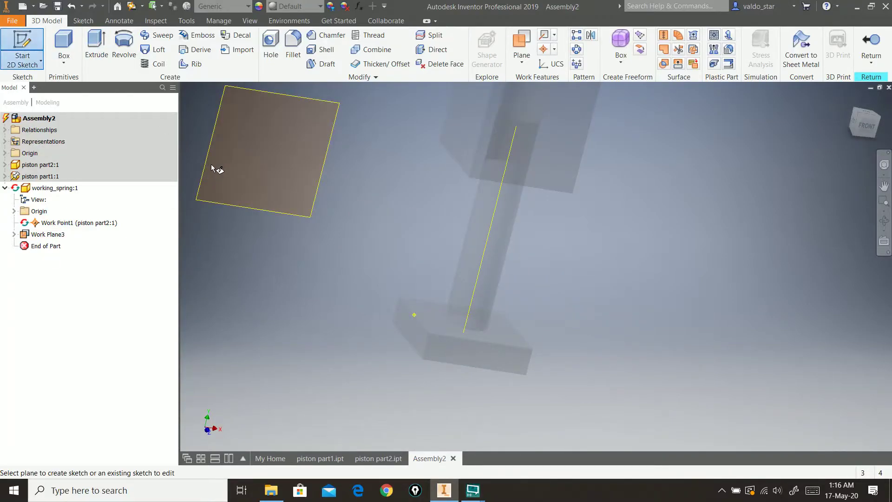
click(211, 164)
mouse_move(816, 434)
middle_down()
mouse_move(708, 368)
mouse_move(645, 353)
mouse_move(557, 312)
middle_up()
click(87, 42)
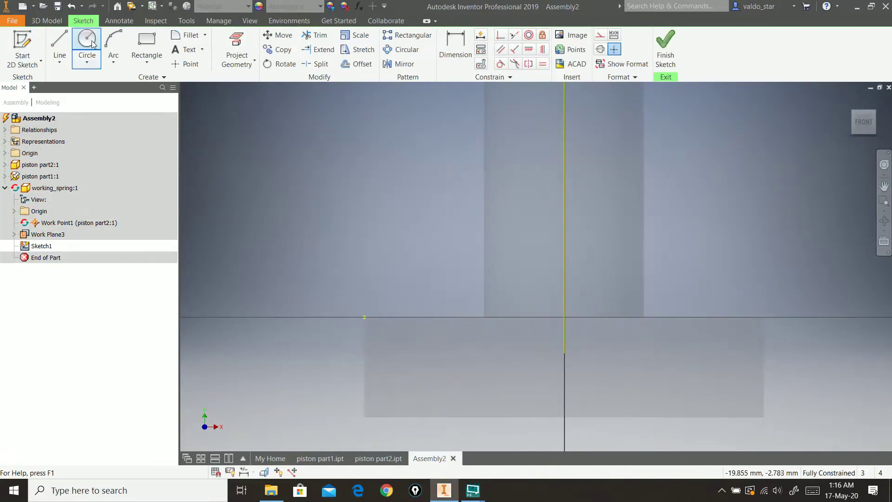
click(425, 266)
click(441, 285)
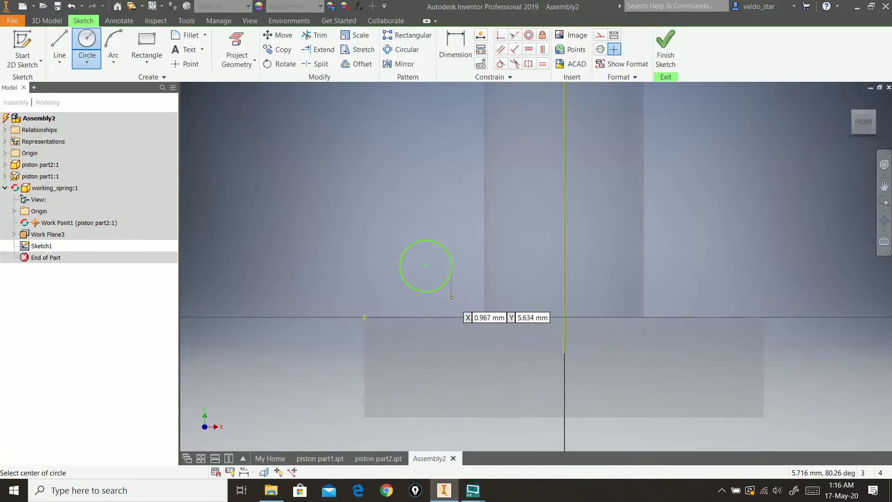
Dimension the circle's diameter as 2 mm
click(455, 46)
click(431, 242)
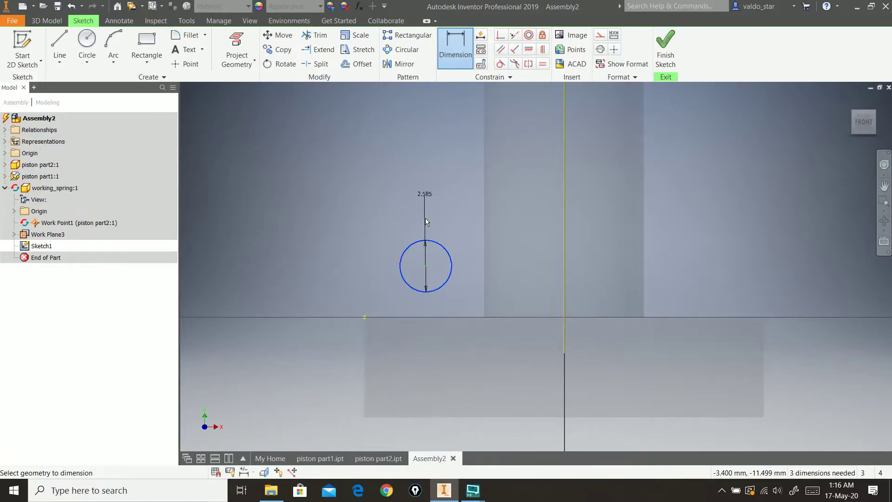
click(464, 224)
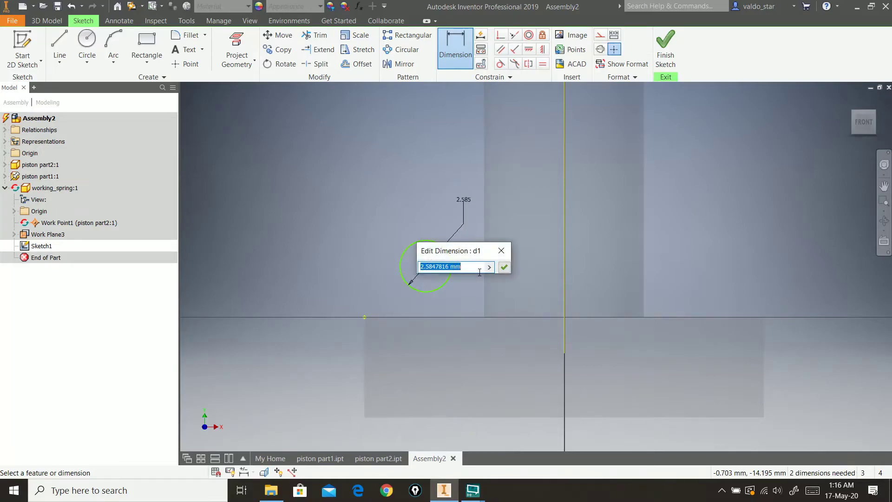
text(2)
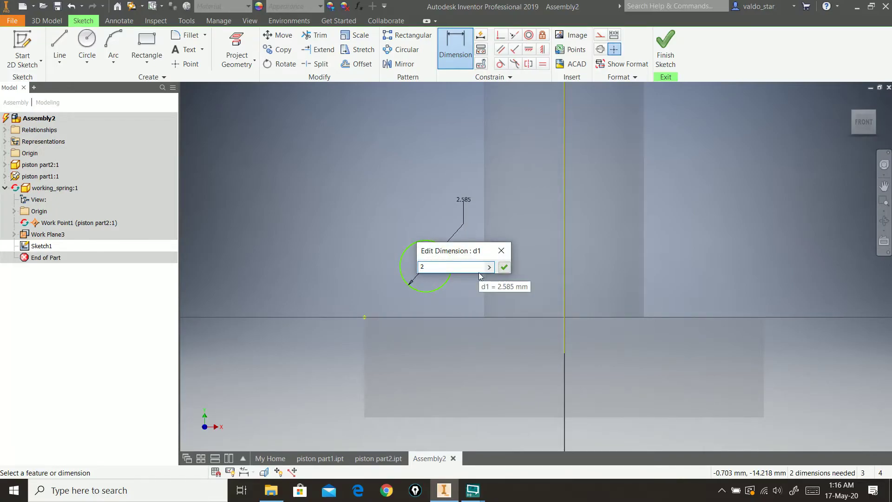
key(Return)
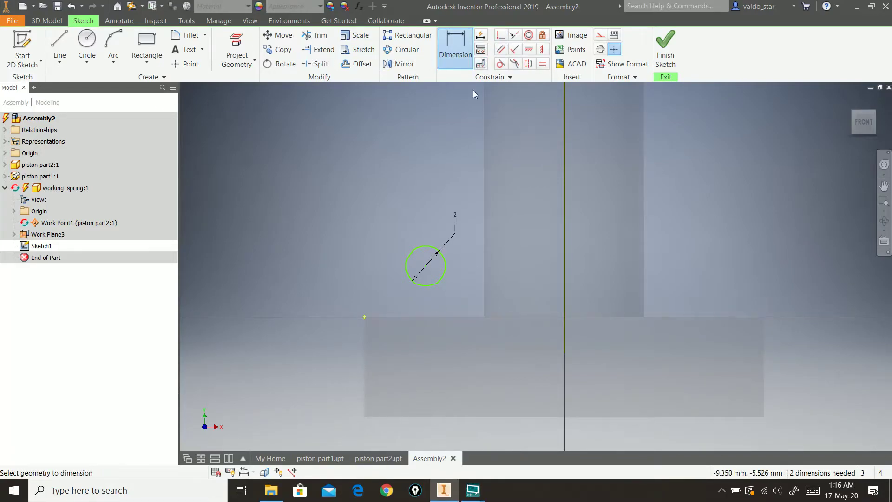
Project the plate's inner edge into the sketch and make the circle tangent to it
click(239, 45)
click(398, 317)
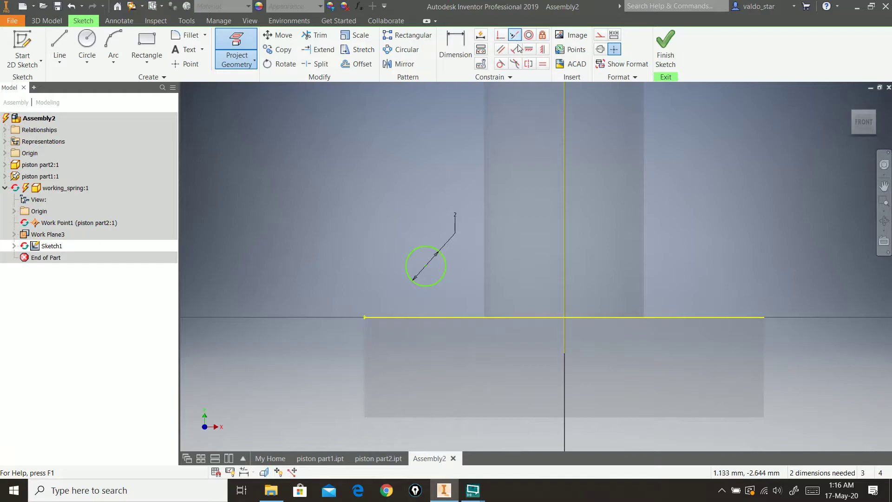
click(501, 66)
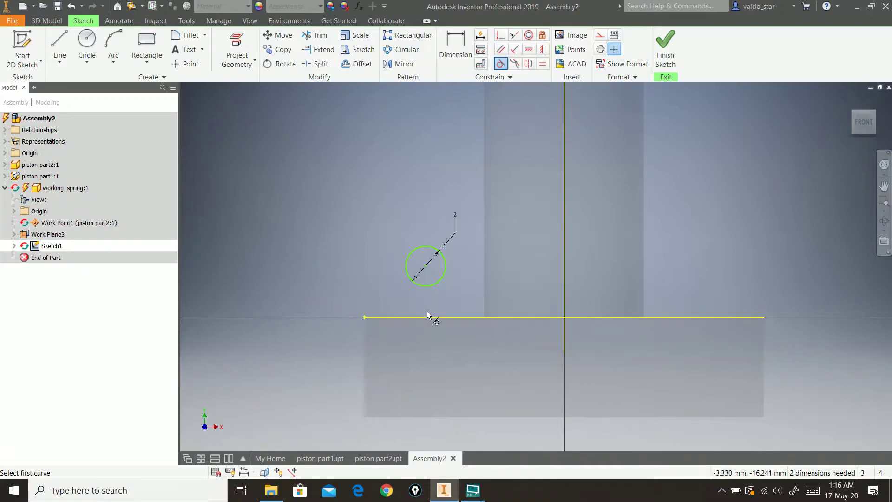
click(505, 65)
click(431, 317)
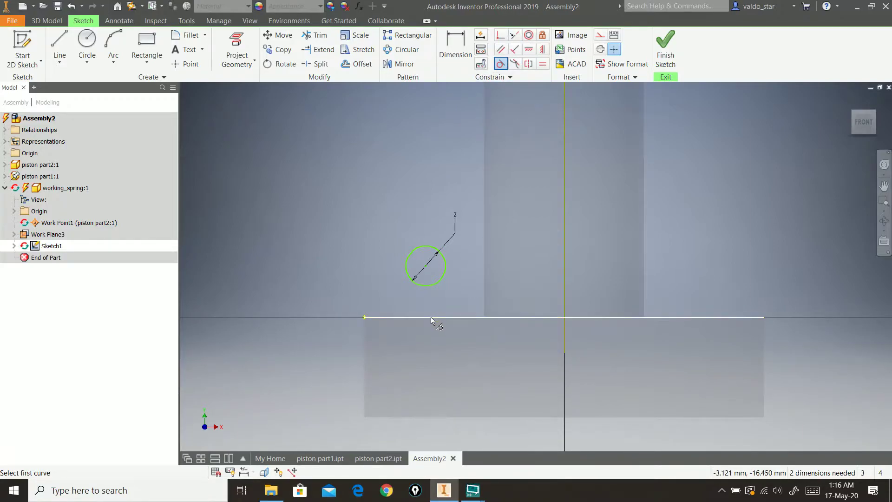
click(431, 286)
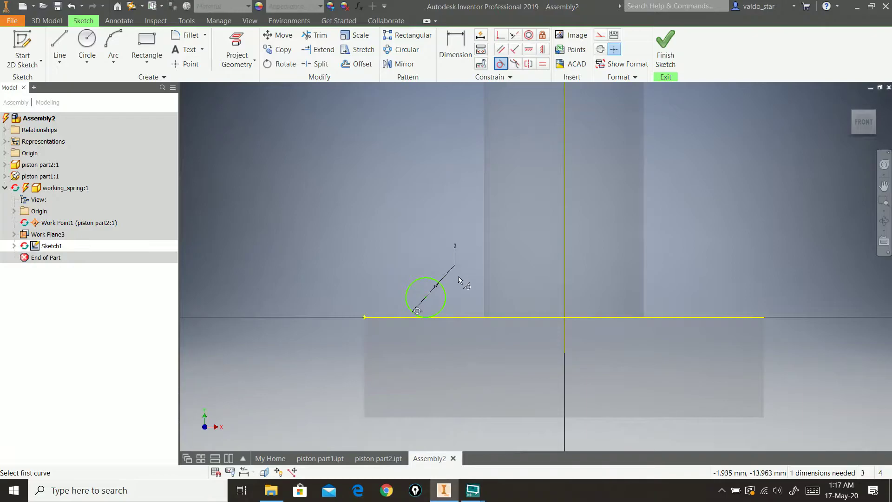
Project the block's edge facing the plate and add a driven dimension between the two projected edges
scroll(457, 279, down, 5)
middle_drag(454, 172, 457, 224)
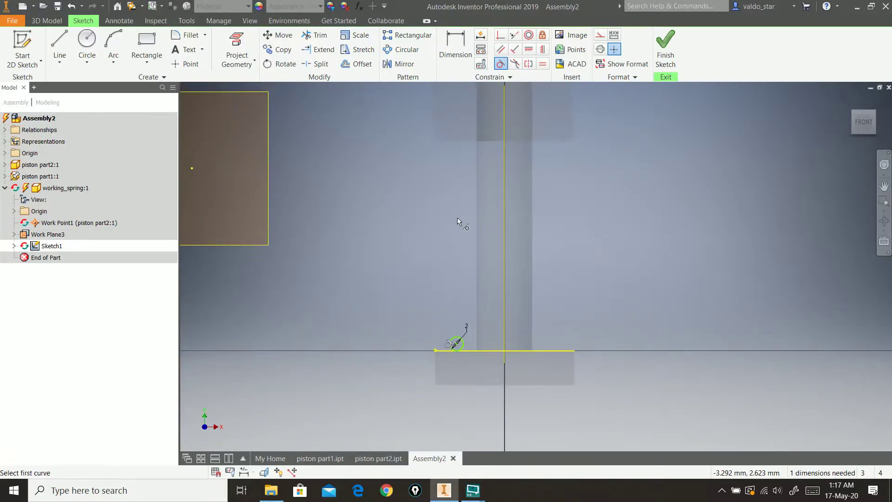
click(241, 42)
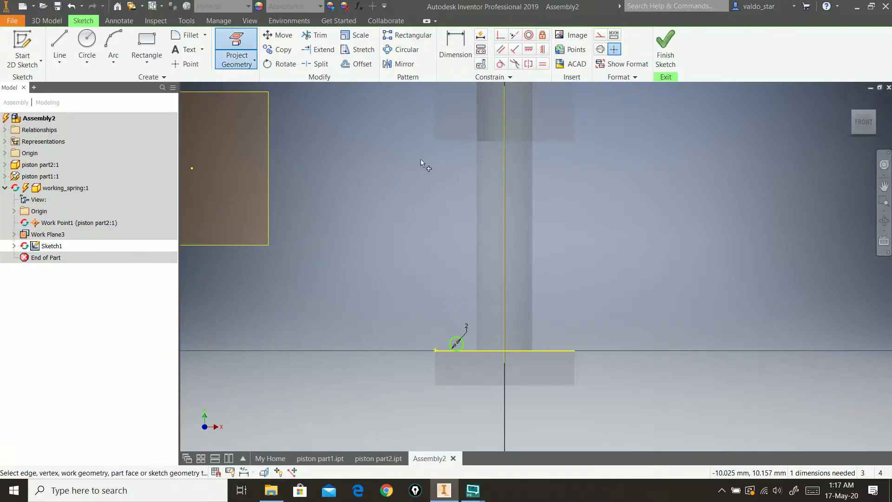
click(453, 142)
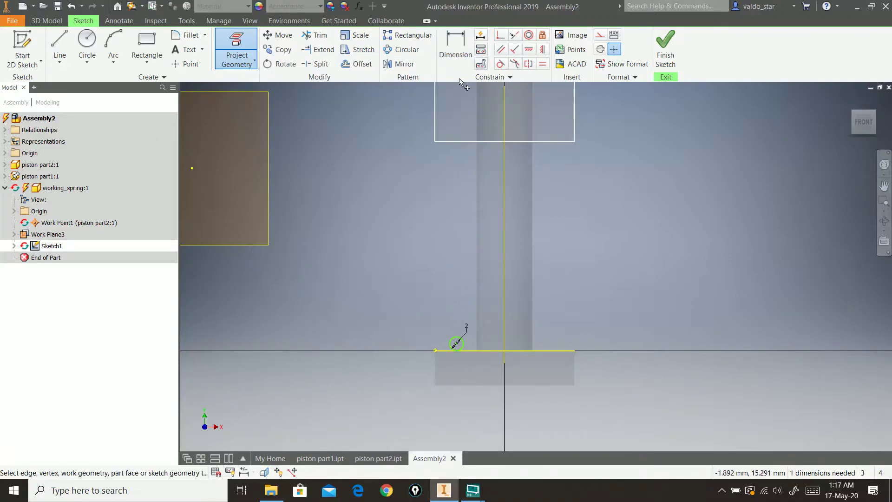
click(453, 55)
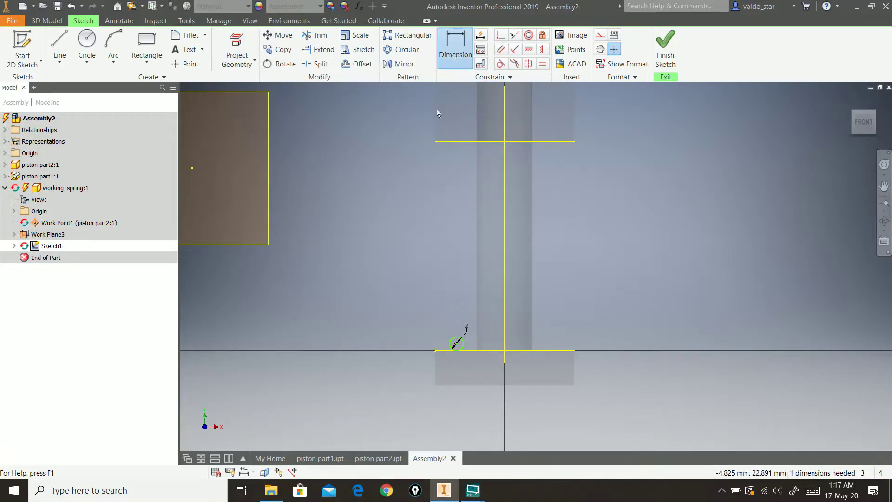
click(443, 351)
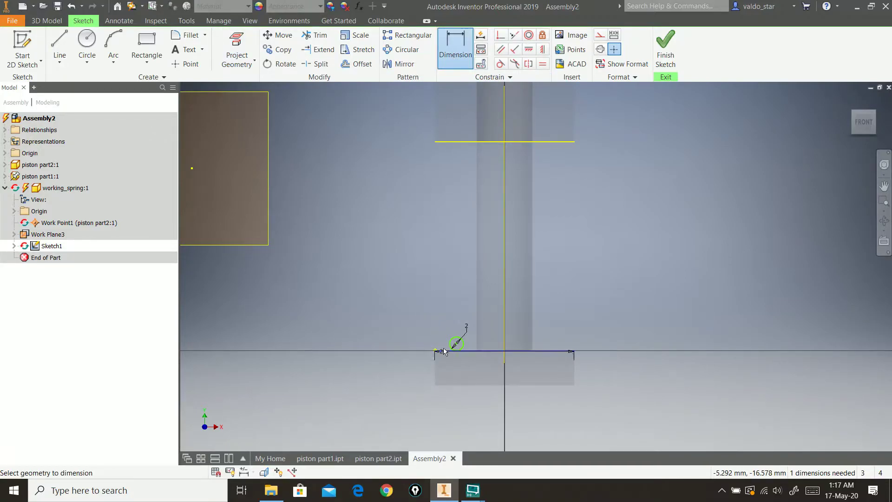
click(442, 142)
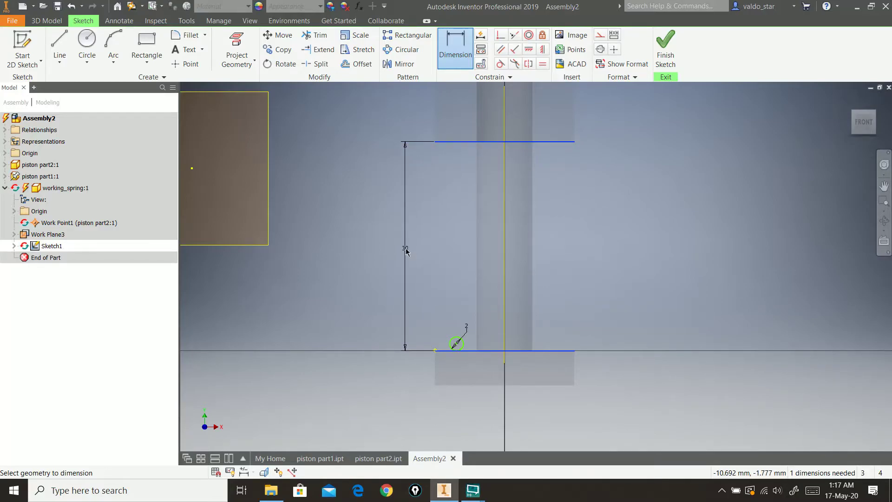
click(405, 248)
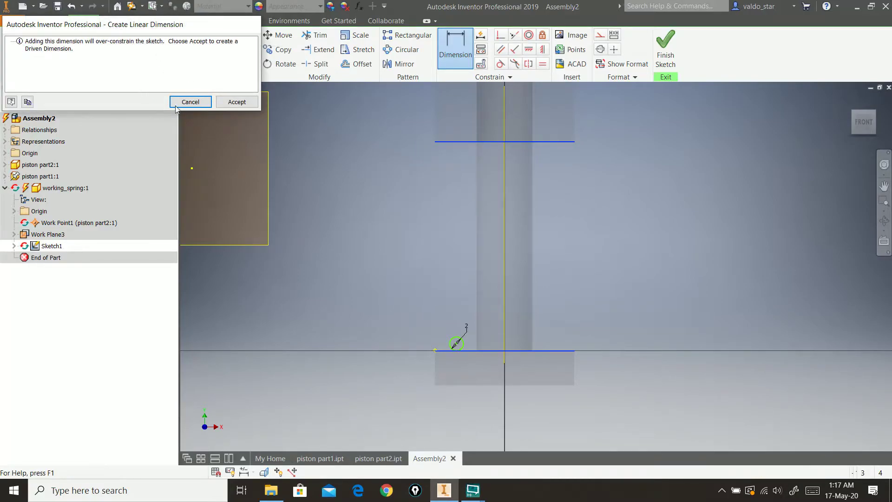
click(246, 105)
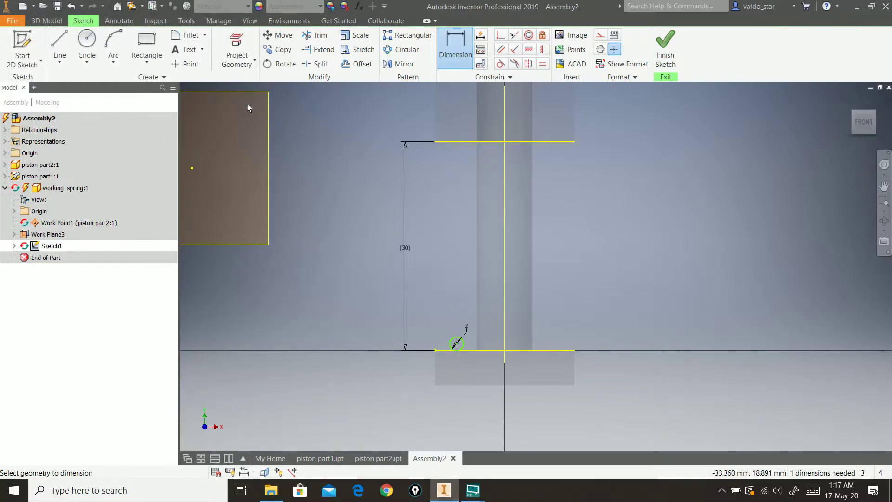
Check the parameter names of the driven plate-to-block dimension and the circle's diameter dimension
scroll(315, 200, down, 6)
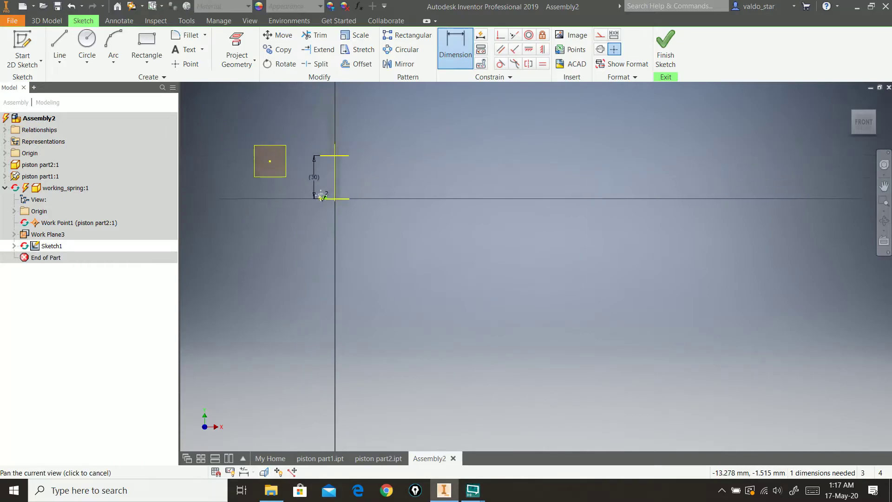
scroll(325, 201, up, 5)
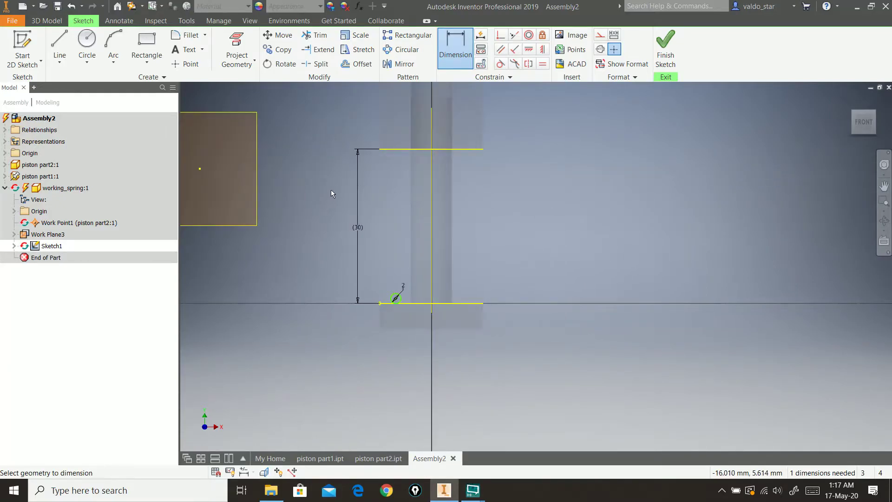
scroll(331, 190, up, 3)
double_click(383, 254)
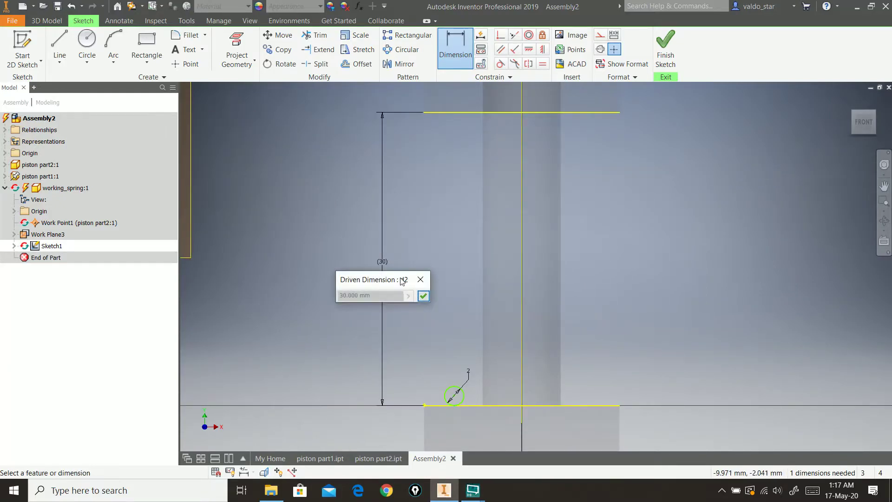
click(421, 280)
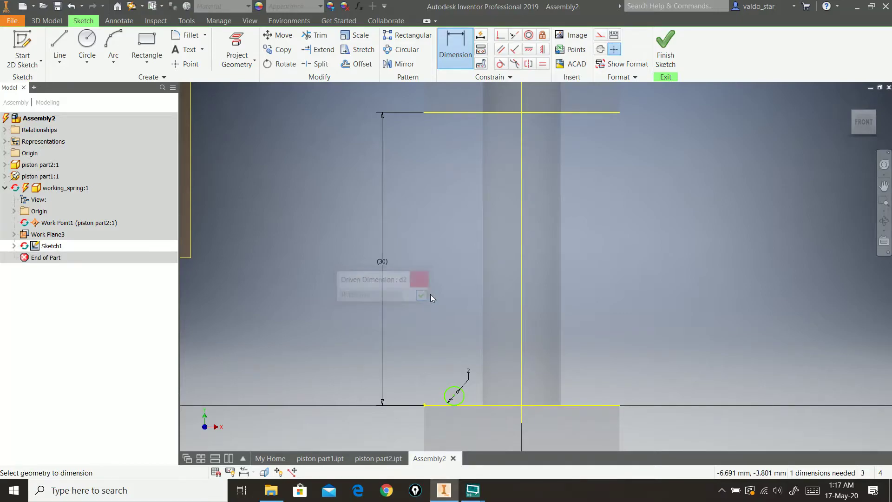
double_click(470, 375)
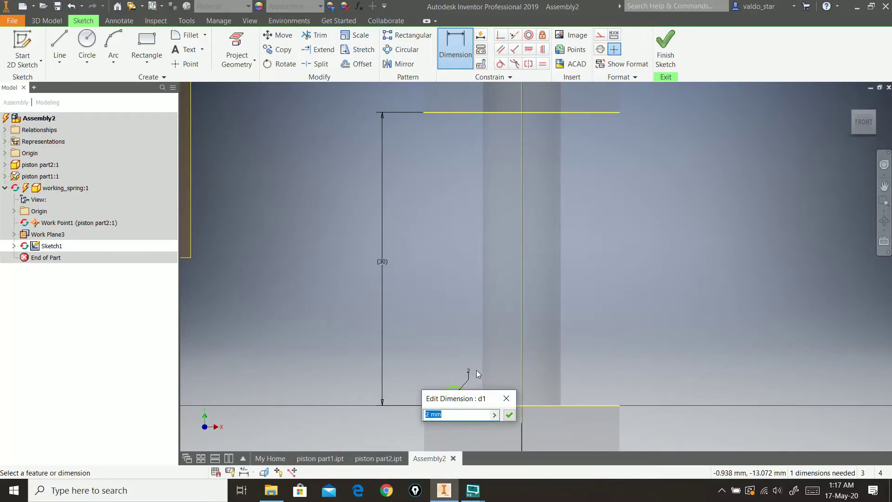
click(509, 415)
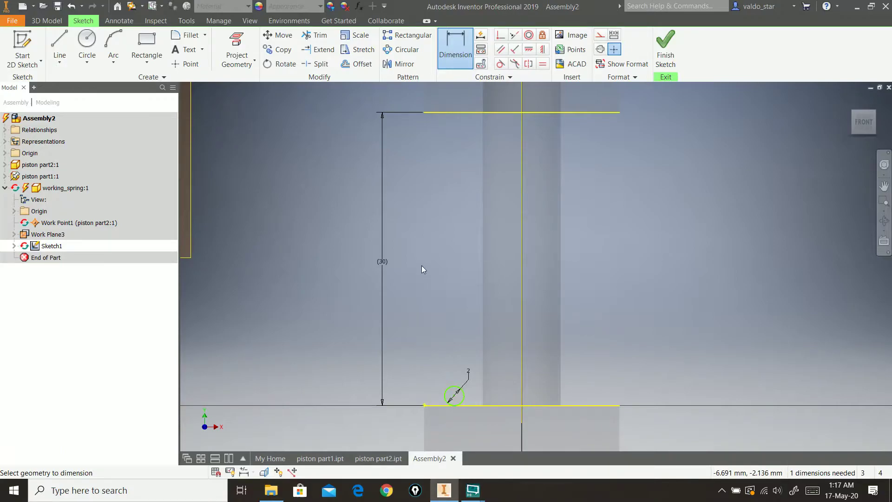
Rename the circle's dimension parameter as diameter and try to rename the driven reference parameter as sspring_H
click(358, 6)
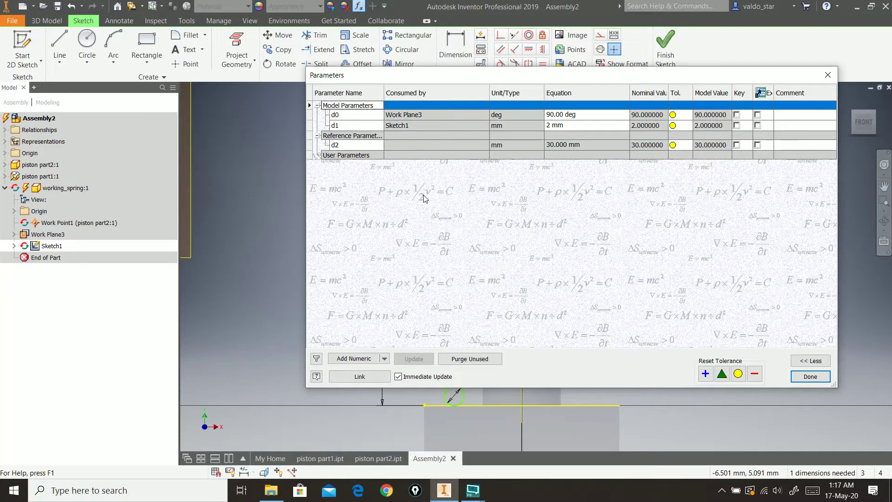
click(351, 125)
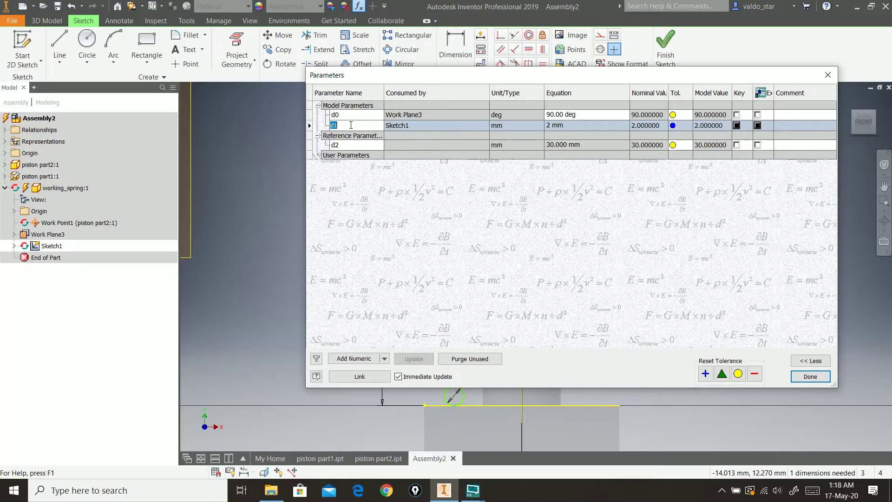
text(diameter)
click(344, 145)
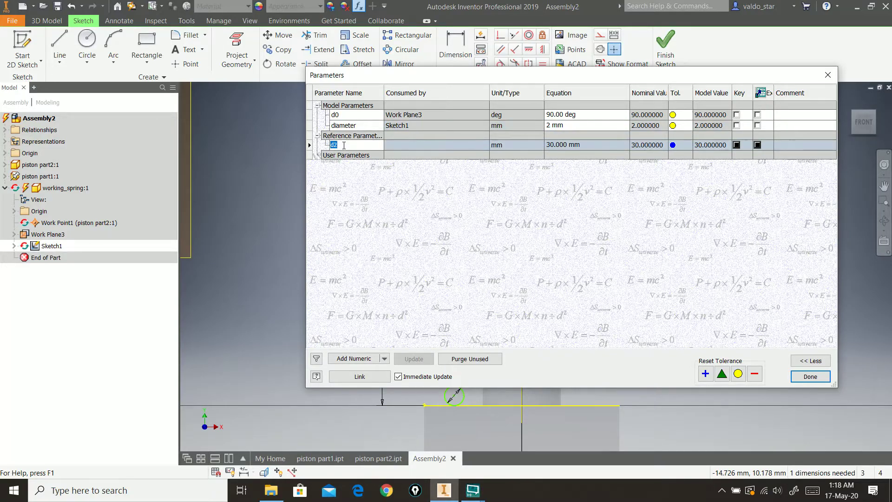
text(sspring_H)
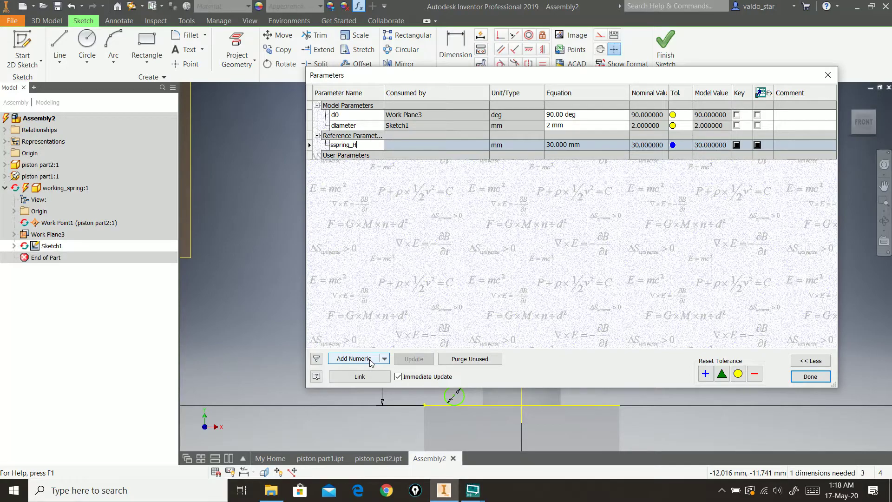
Add a unitless numeric user parameter named turns with the value 6 and close the parameters
click(354, 359)
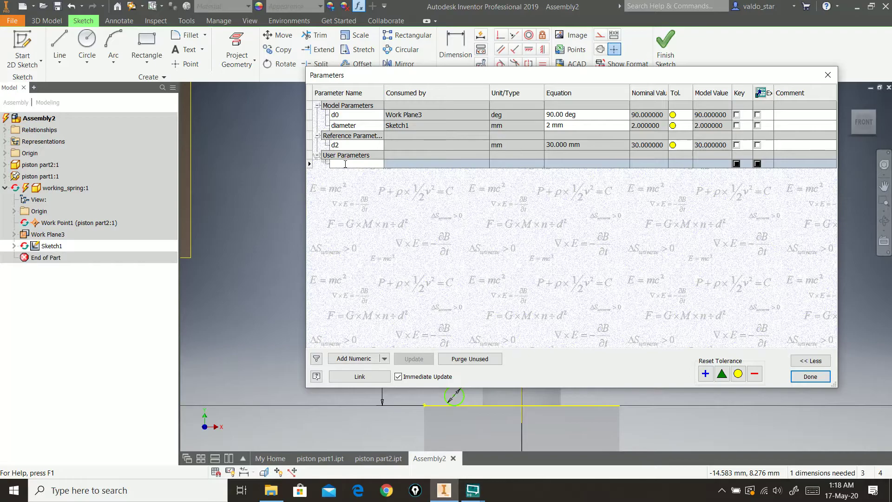
text(ns)
click(509, 161)
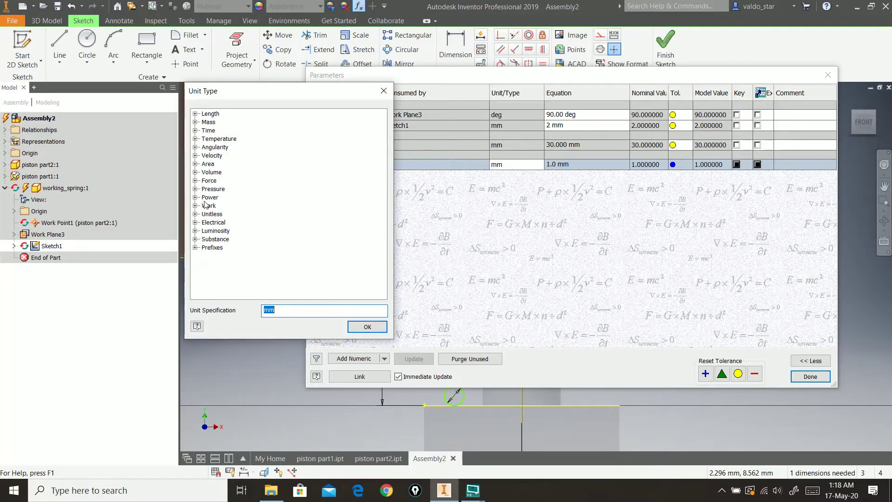
click(195, 214)
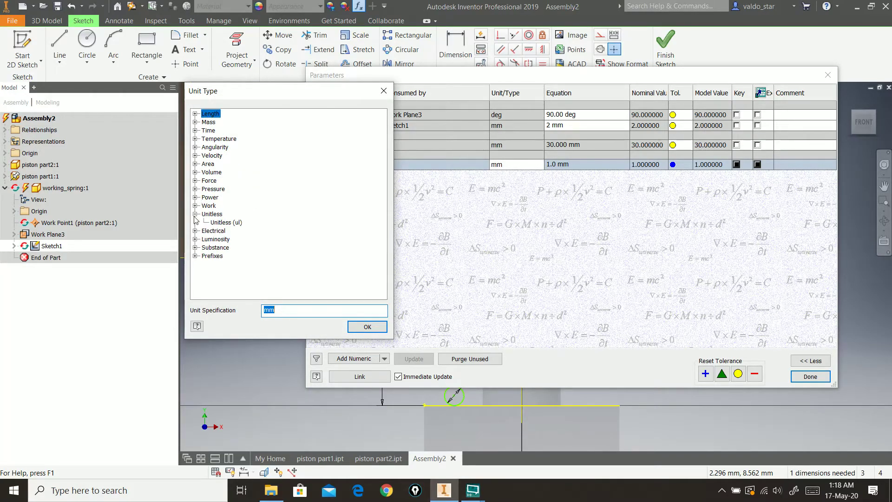
click(223, 223)
click(367, 327)
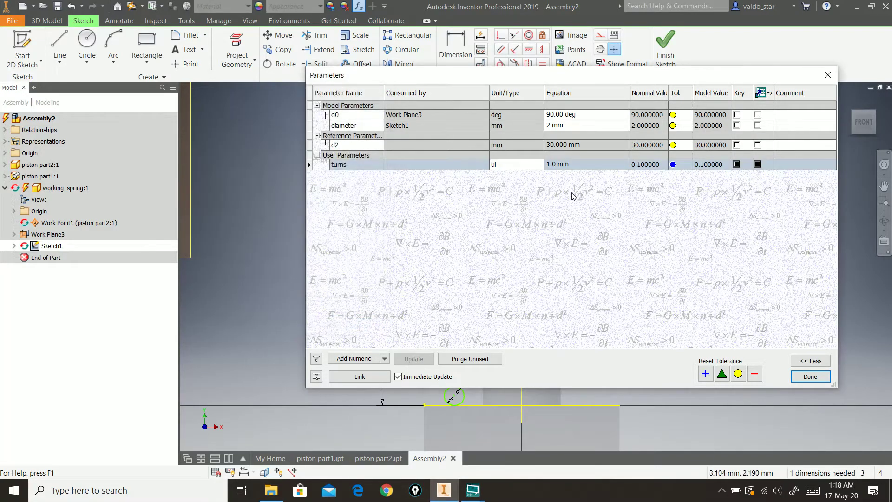
click(579, 164)
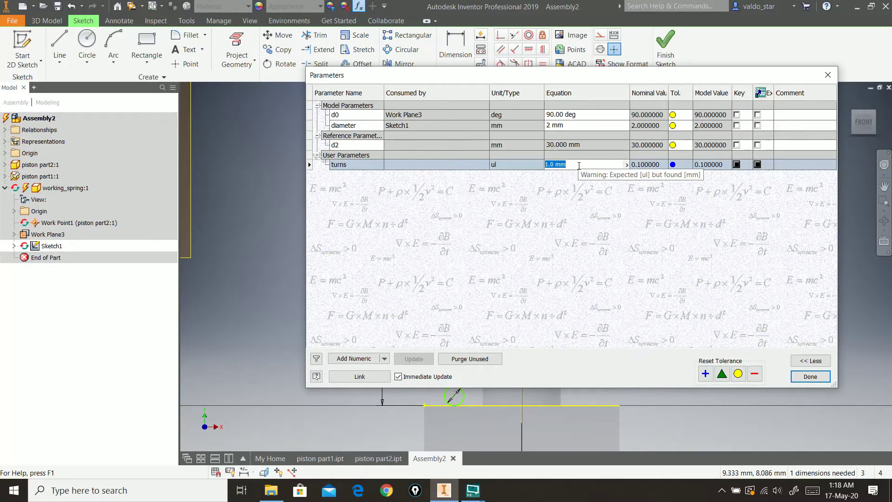
text(6)
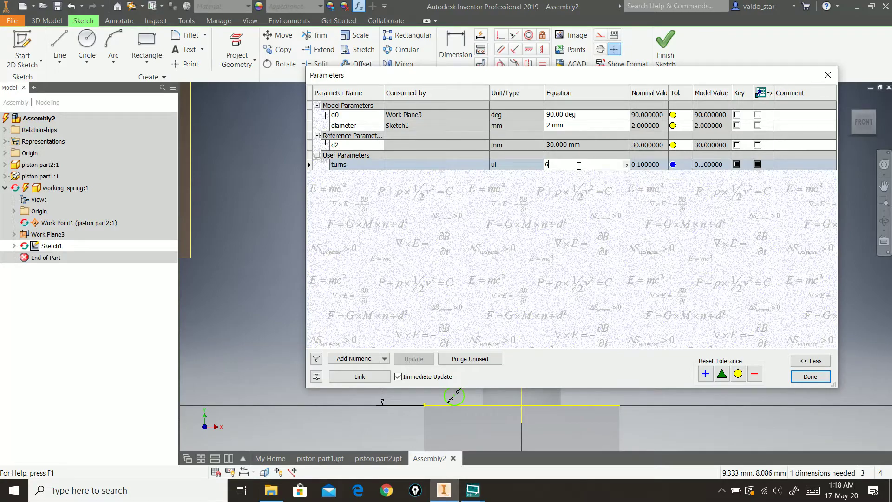
key(Return)
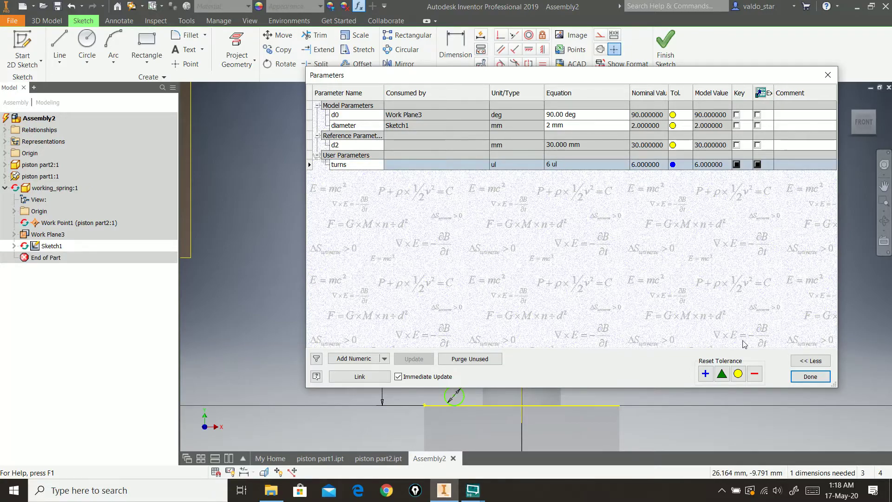
click(812, 380)
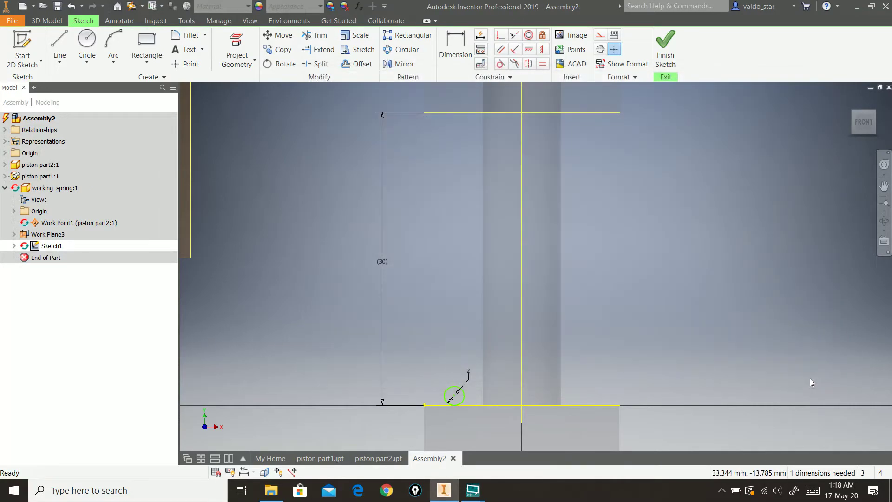
Finish the sketch and create a coil from the circle around the piston's centre axis, with the revolution set to turns
click(665, 51)
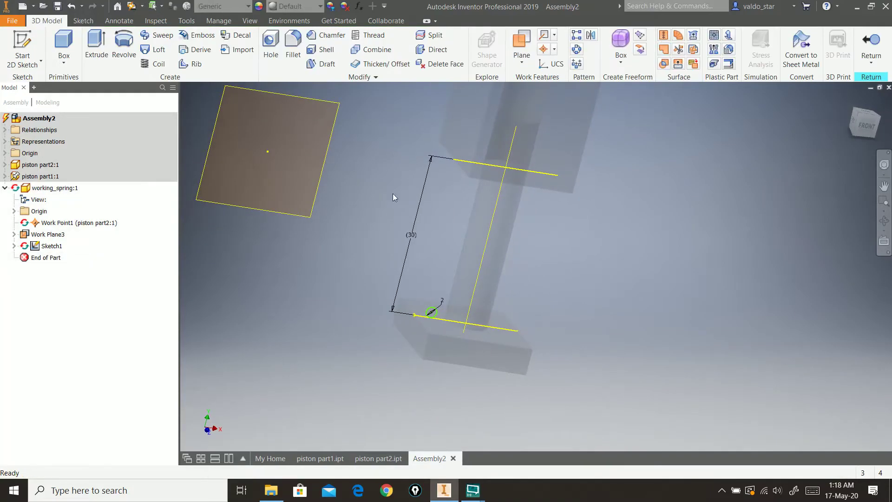
click(148, 65)
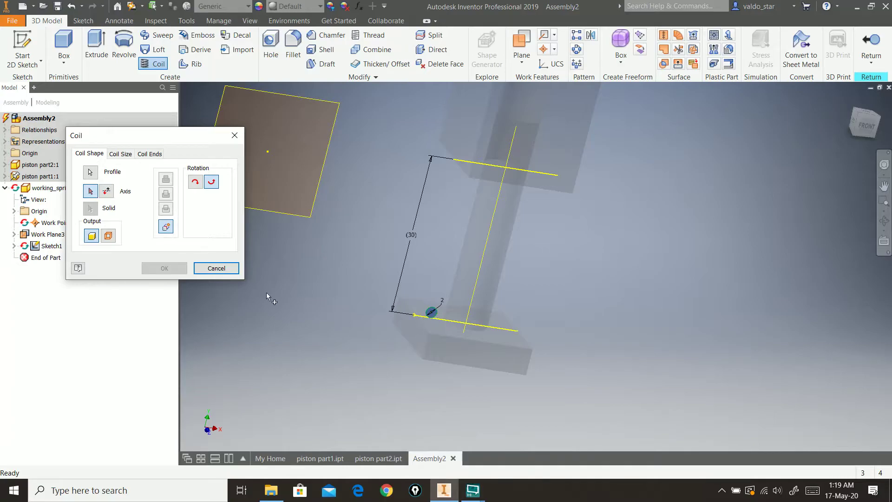
click(486, 244)
click(120, 155)
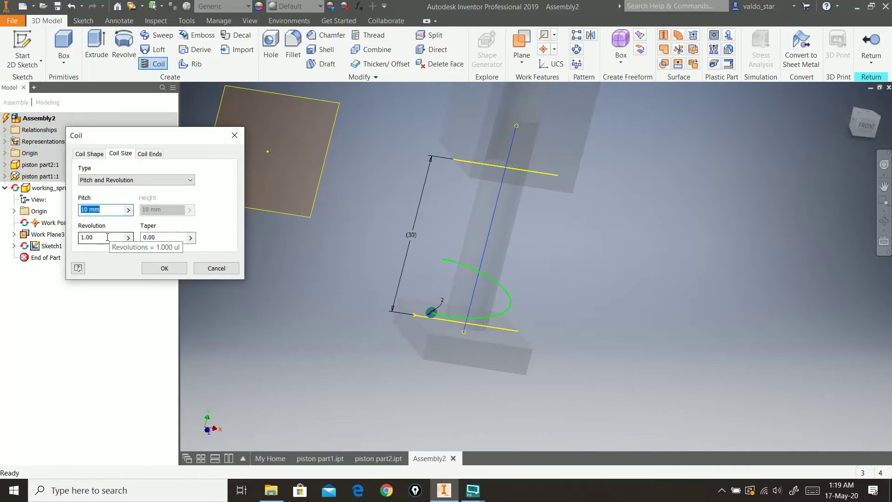
drag(107, 237, 72, 242)
text(5)
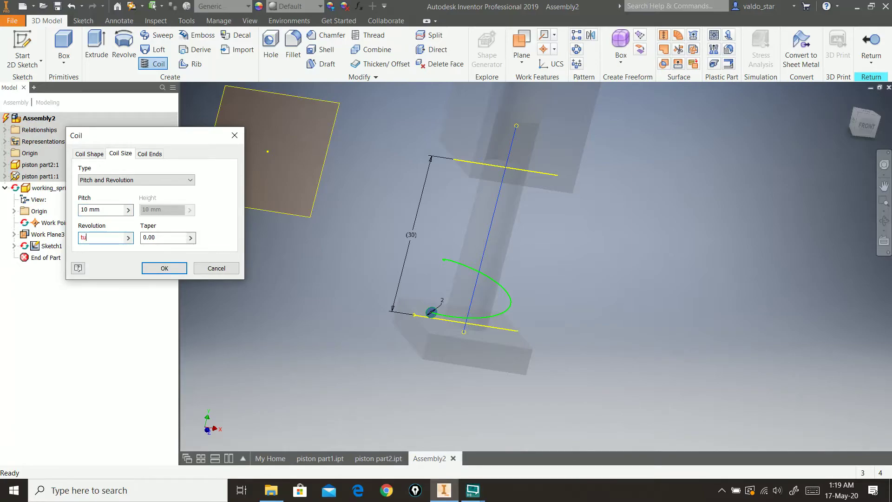
key(Return)
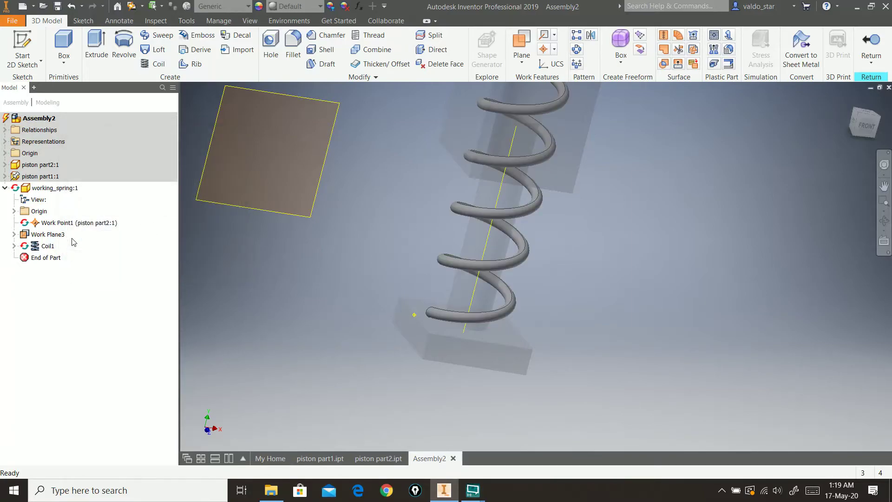
Edit the coil and set its pitch to d2/turns, picking the driven plate-to-block dimension for d2
double_click(47, 248)
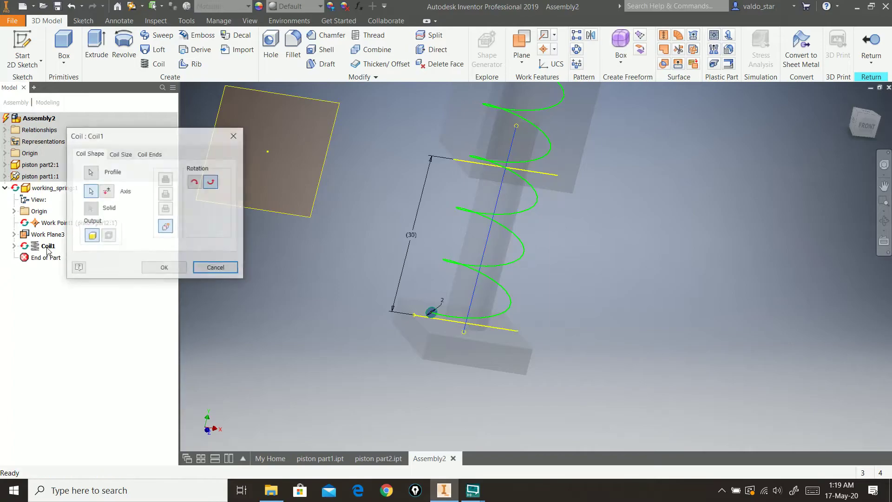
middle_drag(424, 179, 436, 292)
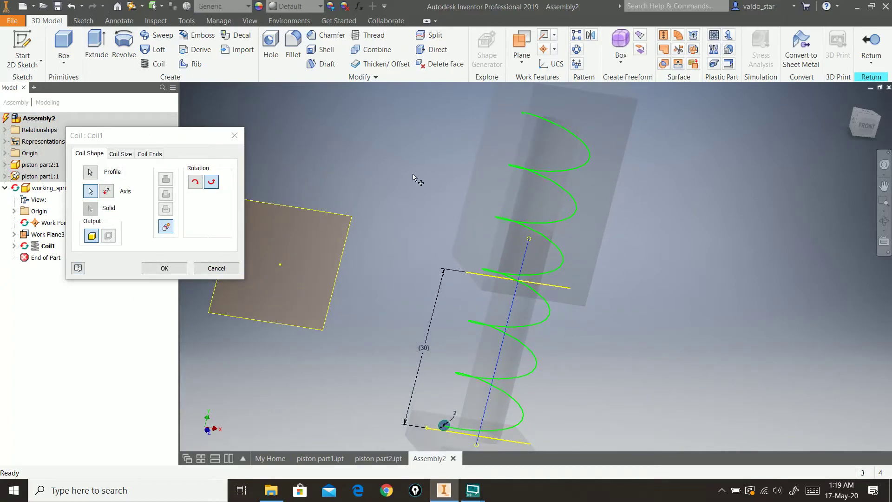
click(125, 156)
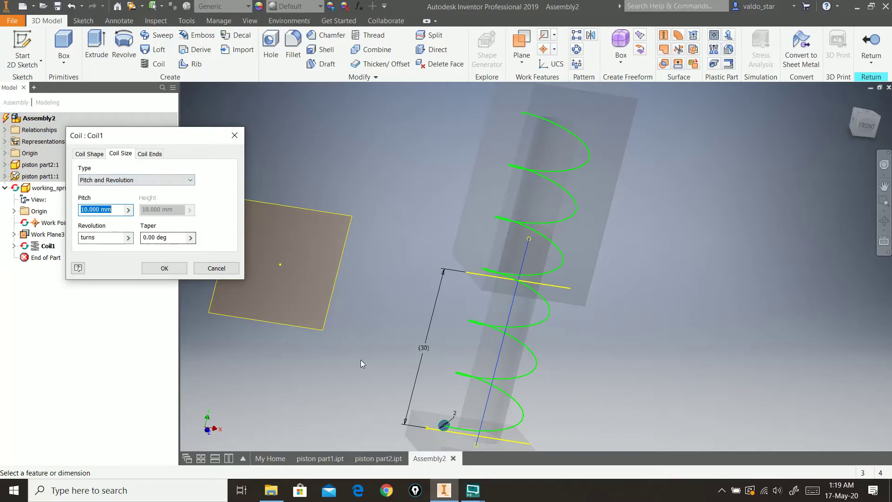
click(423, 355)
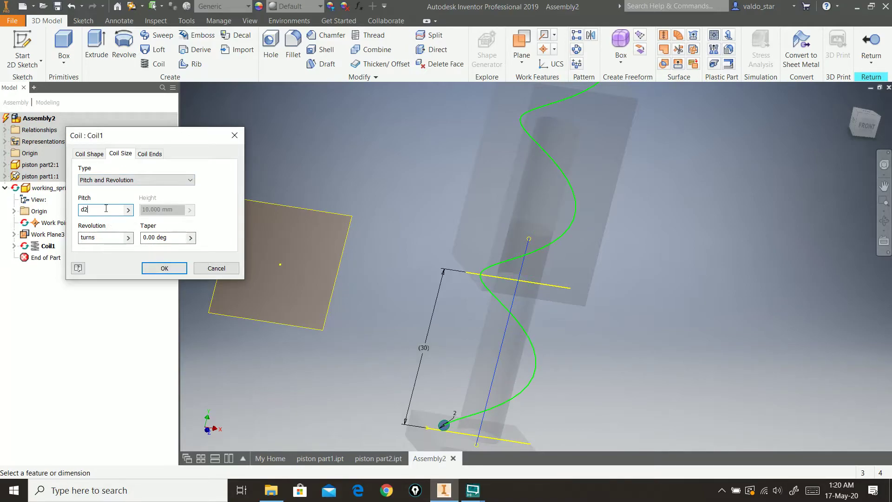
text(/turns)
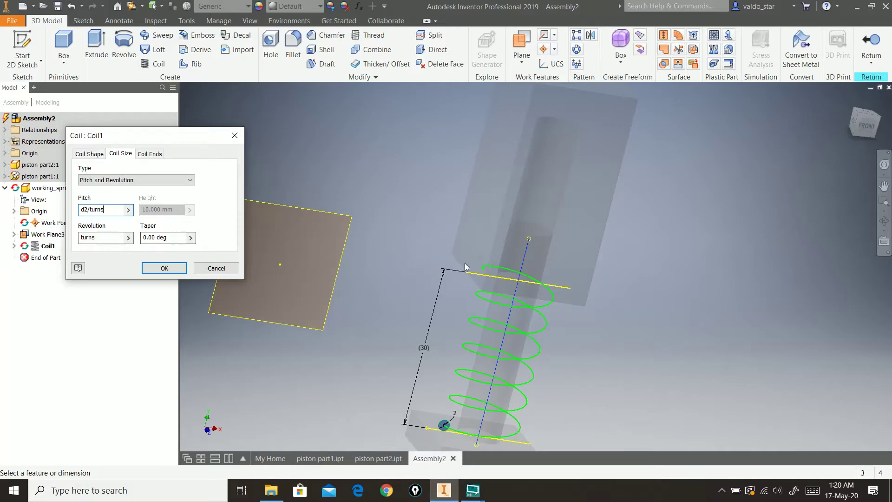
Extend the coil's pitch equation to (d2/turns)-(diameter/turns) and apply the edit
shift+middle_drag(506, 310, 487, 285)
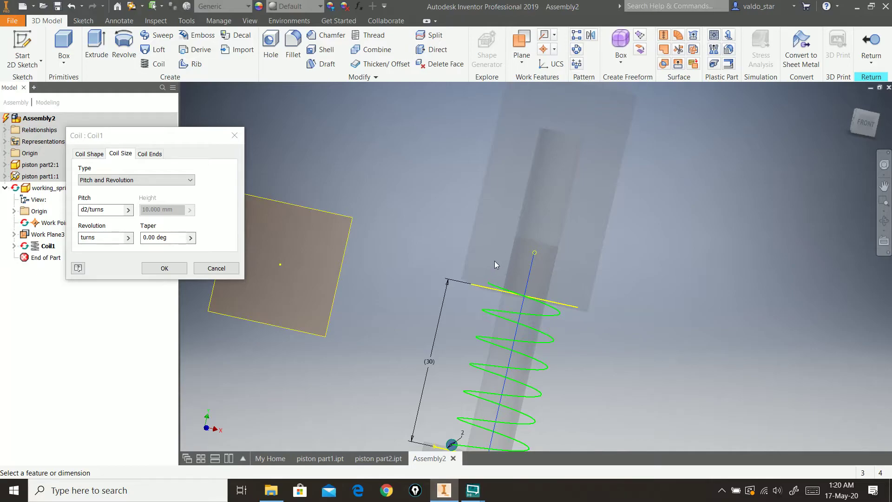
click(111, 210)
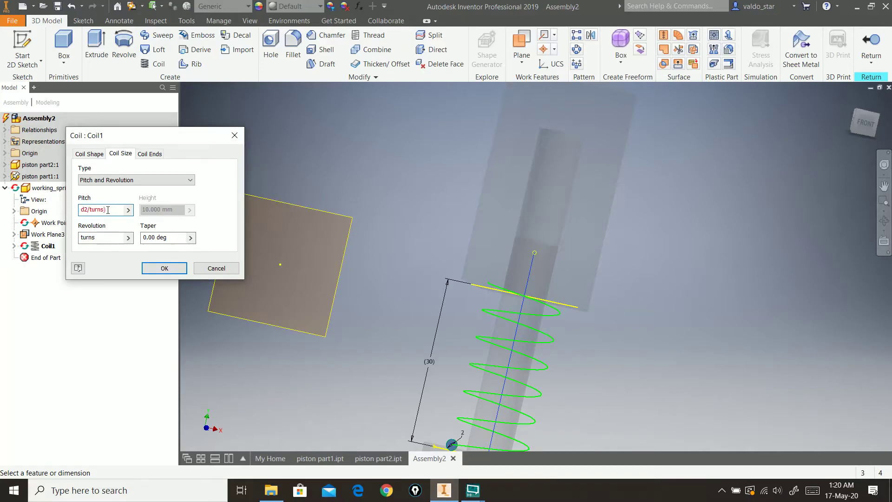
text(()
click(109, 210)
text(-)
text(()
text(d)
text(iam)
text(eter)
text(/turn)
text(s)
key(BackSpace)
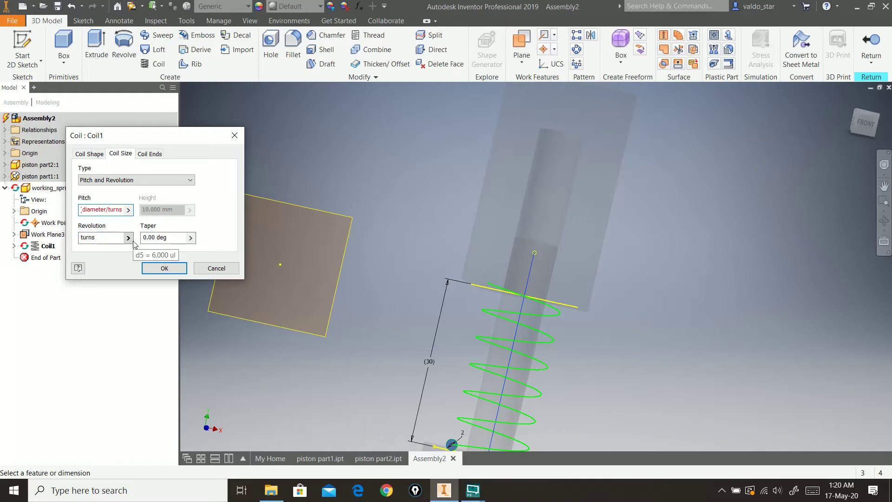
text())
click(165, 269)
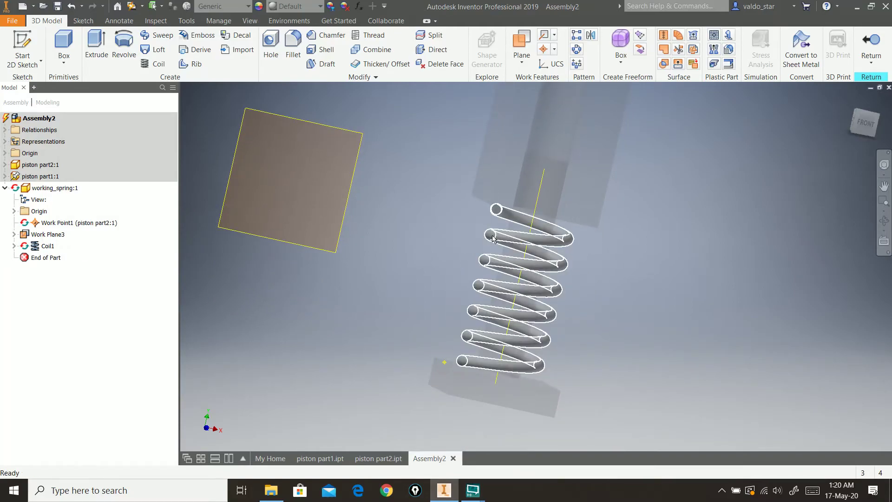
Inspect the coil's fit between the plate and the block, and return from the spring part to the assembly
scroll(497, 220, up, 3)
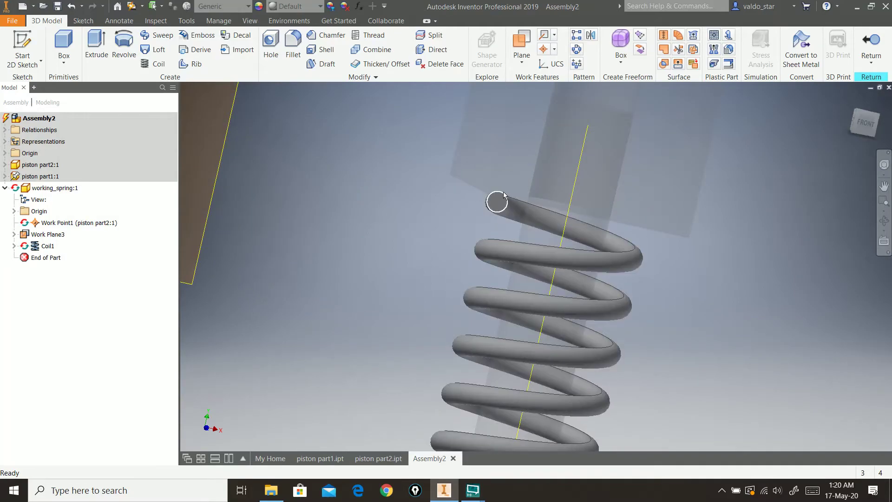
scroll(491, 292, down, 2)
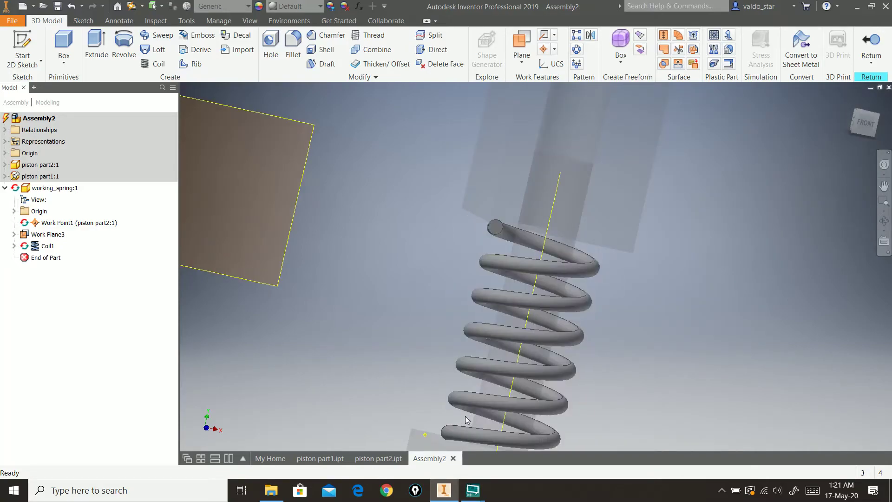
click(867, 48)
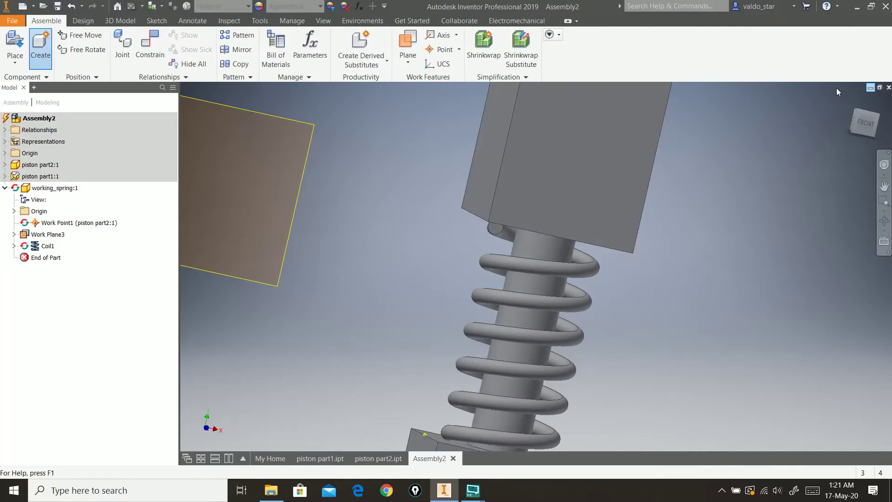
scroll(506, 283, up, 3)
shift+middle_drag(505, 282, 450, 278)
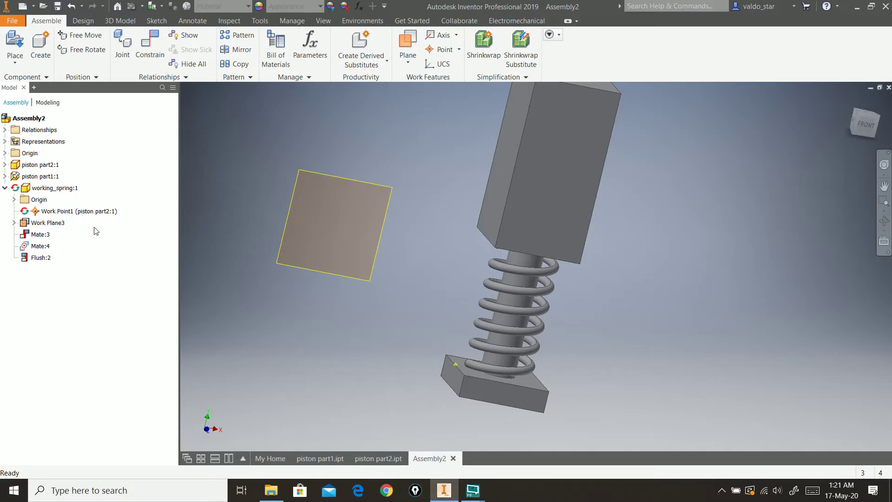
Set the offset of piston part2's Mate:2 between the plate and block faces to 25 mm and check the spring's fit
click(52, 222)
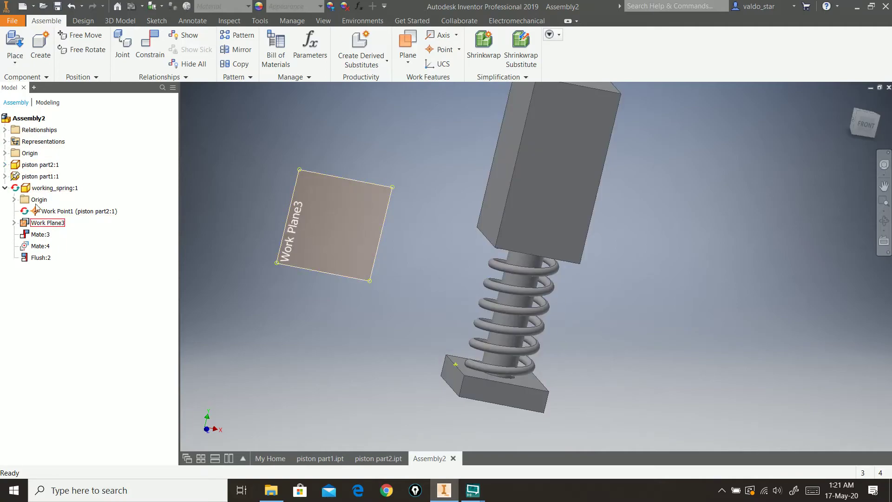
click(5, 164)
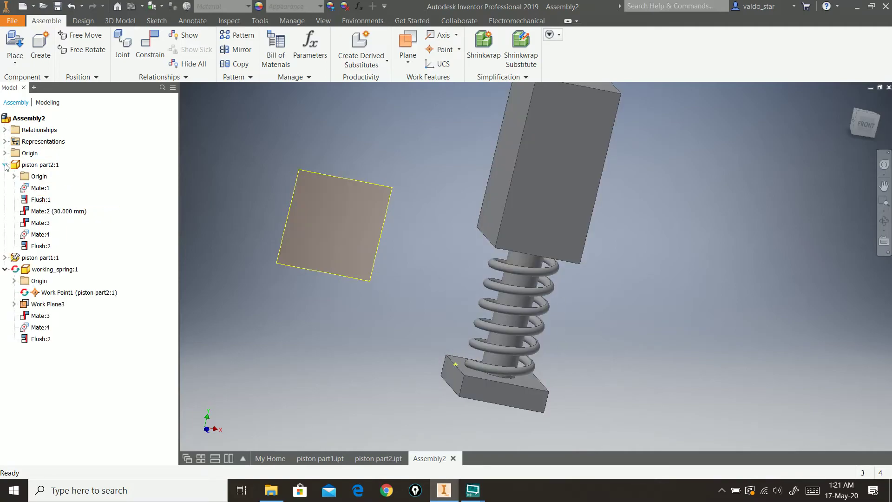
click(51, 212)
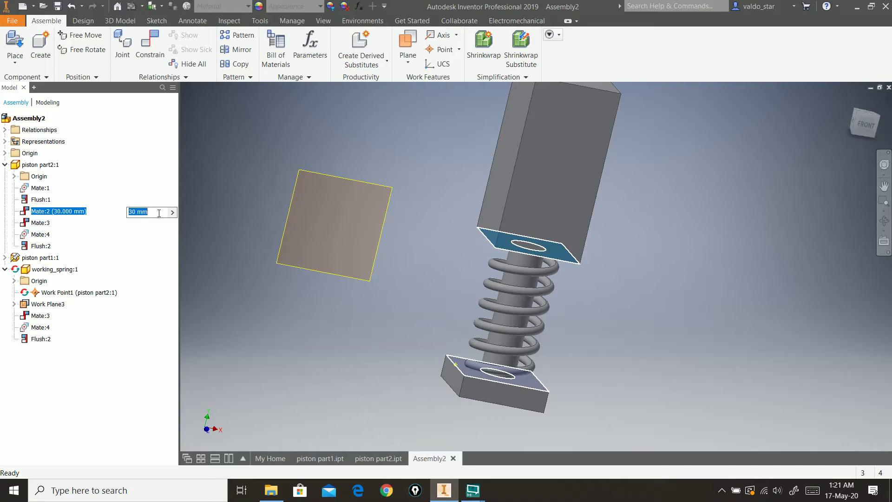
text(25)
key(Return)
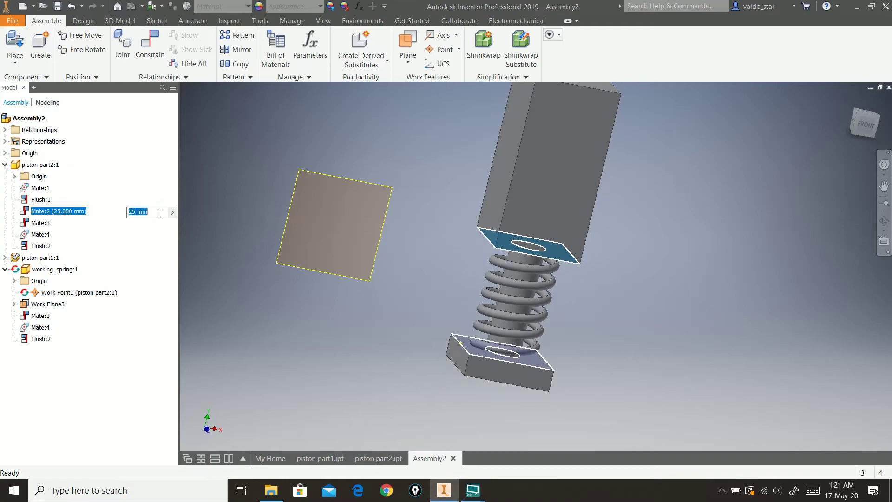
shift+middle_drag(441, 293, 443, 302)
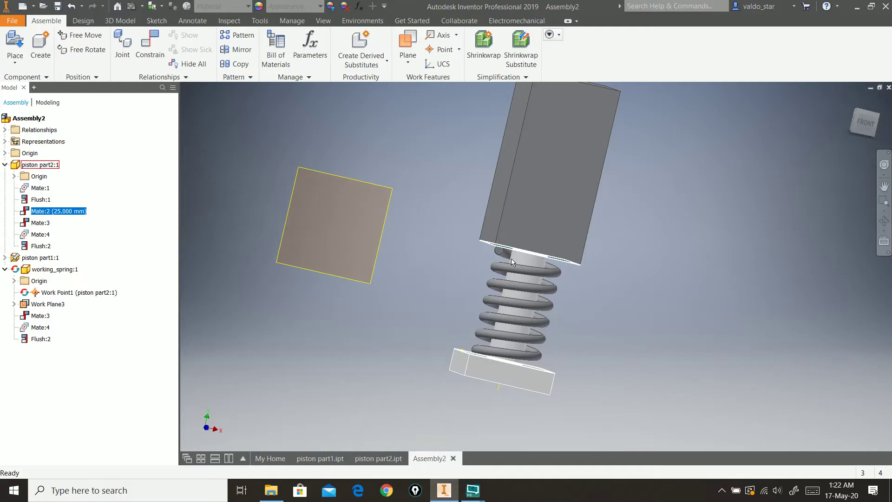
Step the offset of piston part2's Mate:2 down to 20, 19, 18, 17, 16 and 15 mm to compress the spring
click(83, 212)
click(25, 212)
double_click(39, 212)
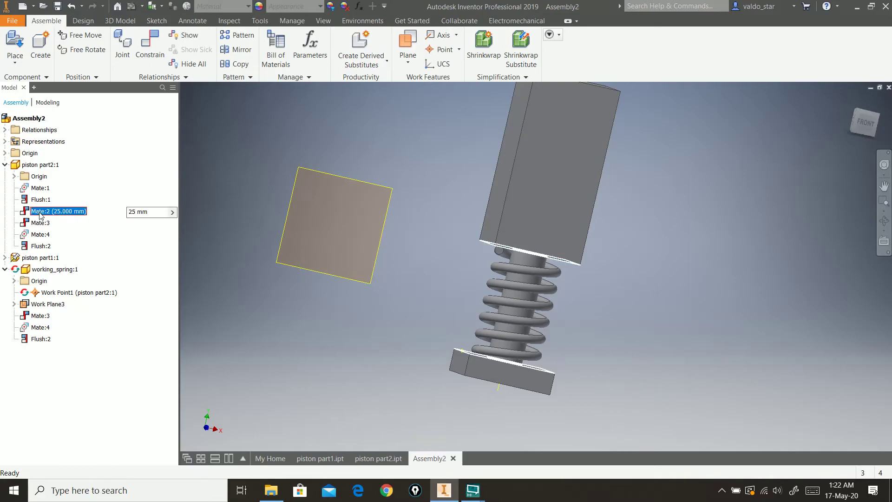
text(20)
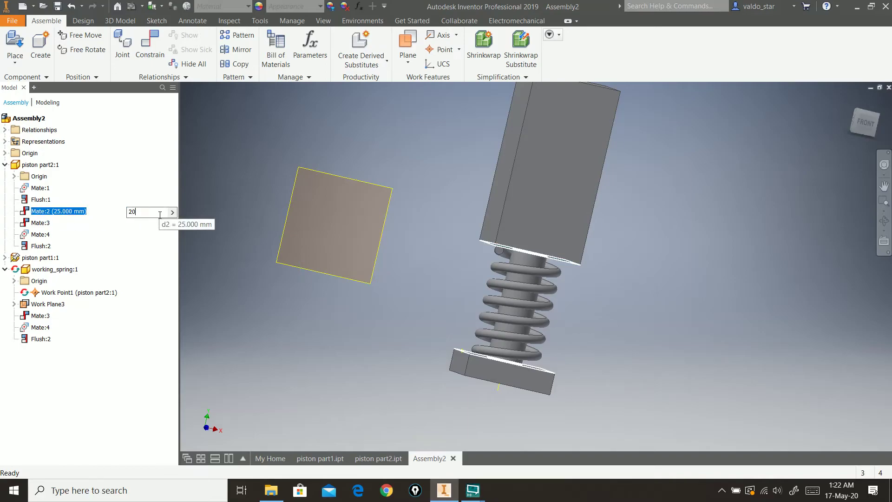
key(Return)
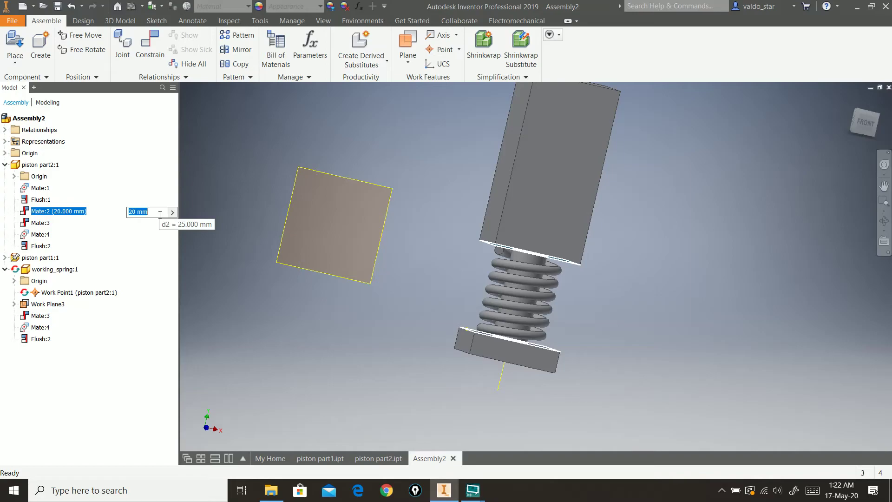
text(19)
key(Return)
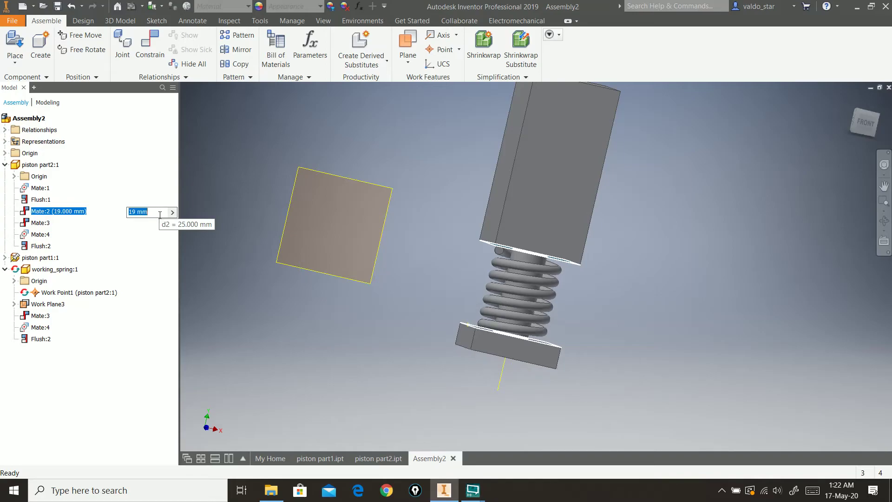
text(18)
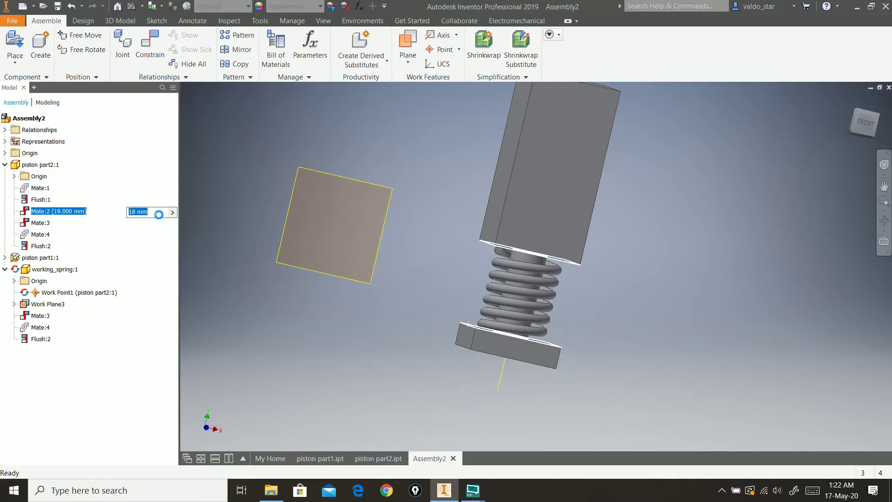
key(Return)
text(17)
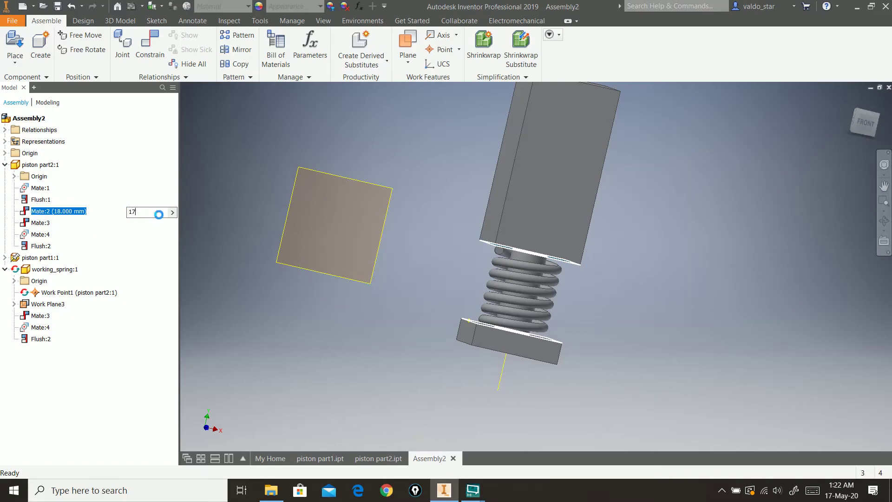
key(Return)
text(16)
key(Return)
text(15)
key(Return)
Try to reduce the Mate:2 offset to 14 mm and cancel the operation
text(14)
key(Return)
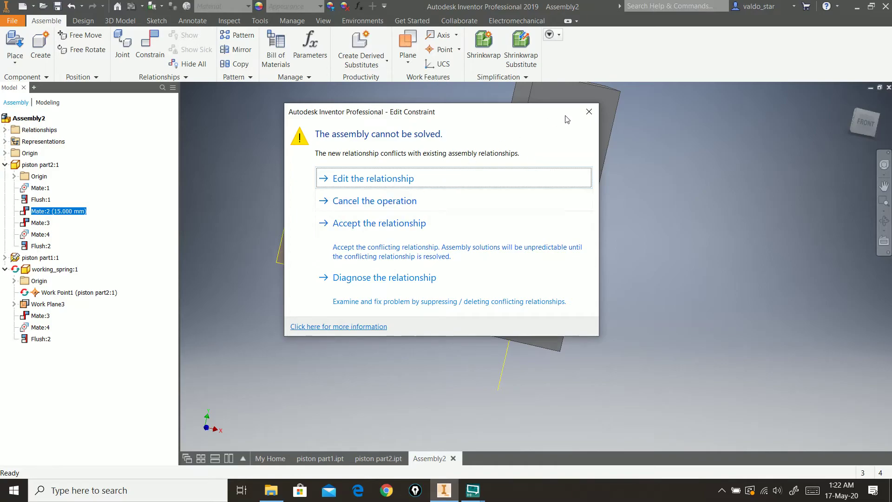
drag(482, 120, 328, 123)
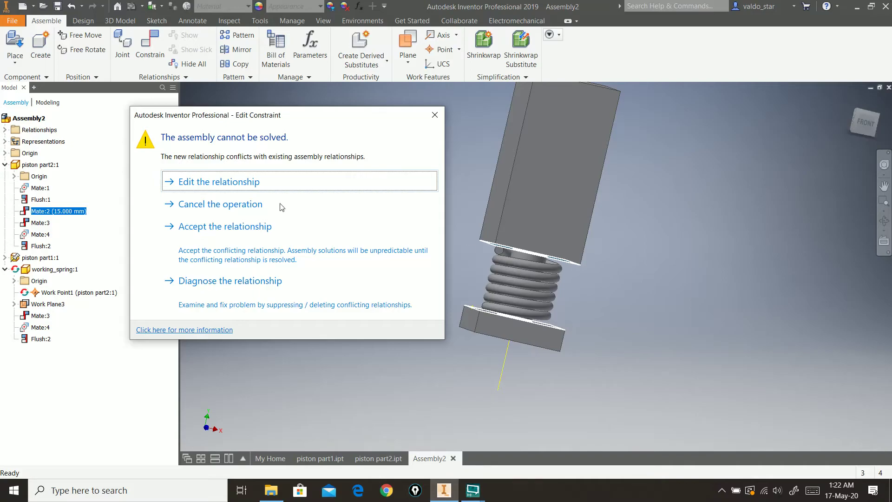
click(254, 207)
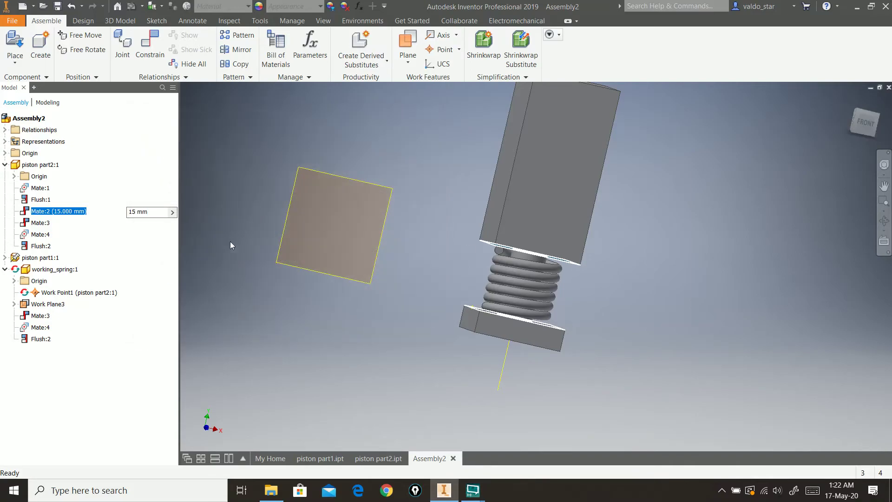
Set the offset of piston part2's Mate:2 to 30 mm
mouse_move(160, 212)
mouse_down()
mouse_move(129, 213)
mouse_move(162, 219)
mouse_up()
text(30)
key(Return)
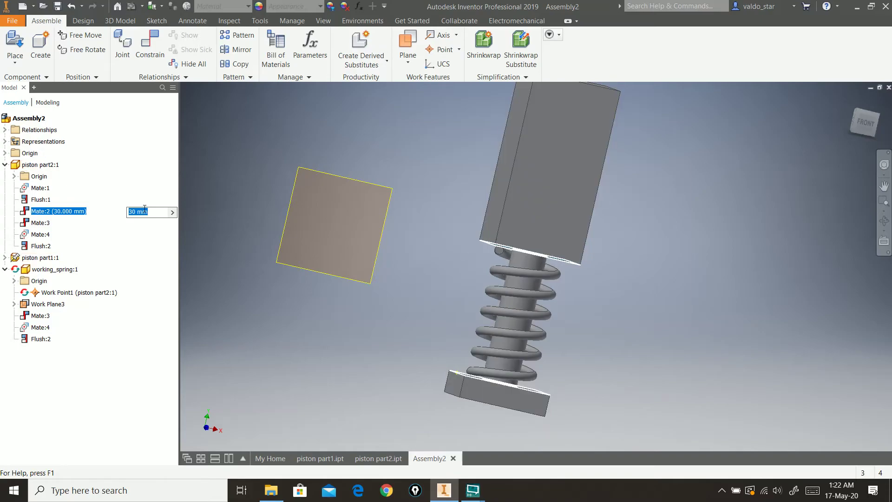
Try stretching the spring with a Mate:2 offset of 60 mm and return the offset to 30 mm
text(60)
key(Return)
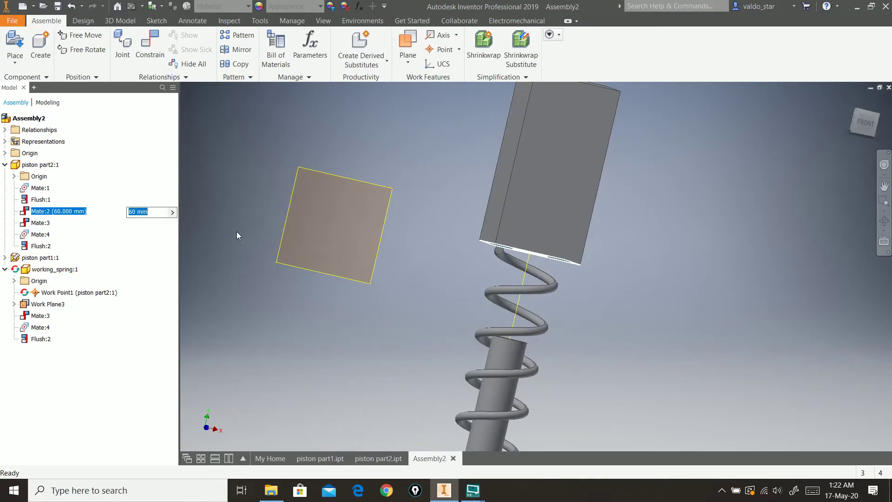
text(30)
key(Return)
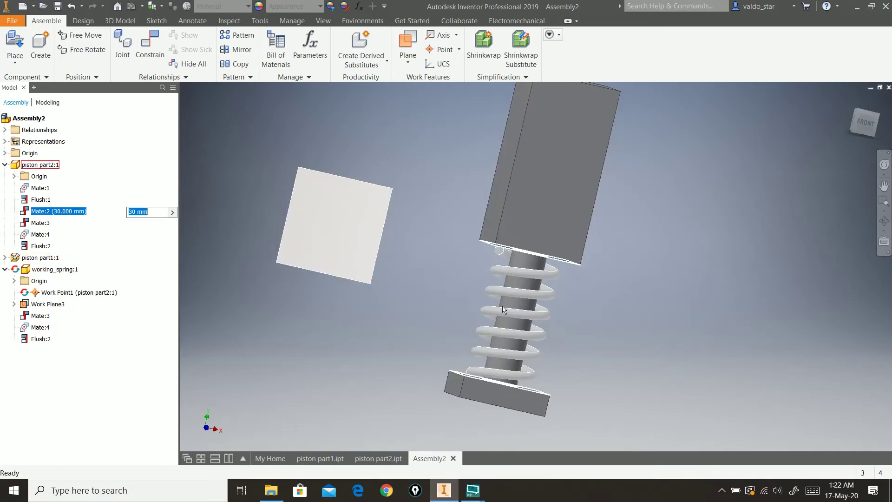
Start driving Mate:2 of piston part2, with the end offset set to 15 mm
right_click(64, 210)
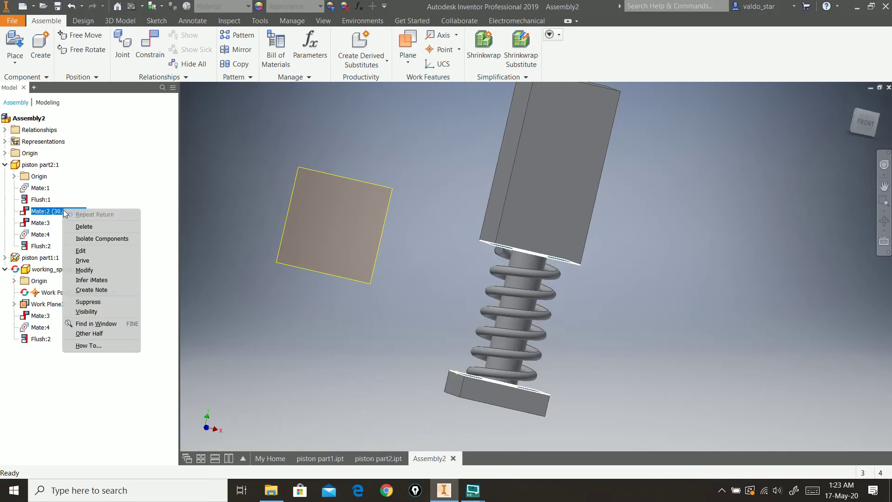
click(102, 261)
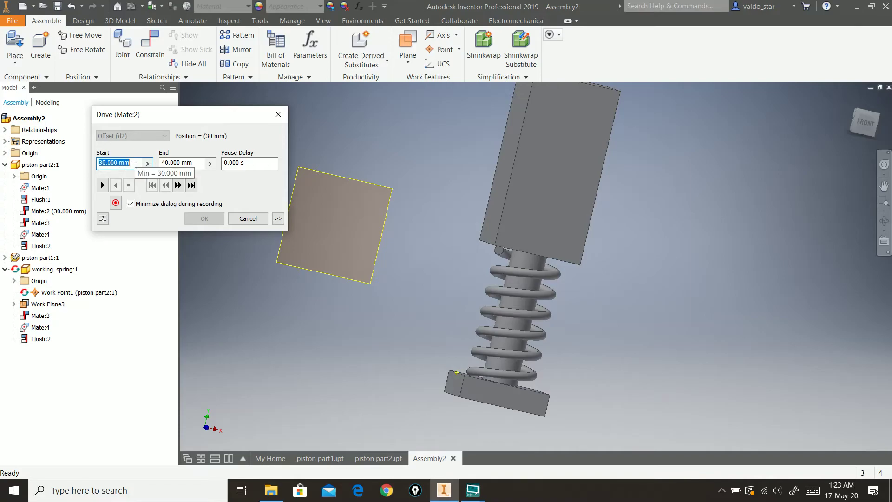
key(Tab)
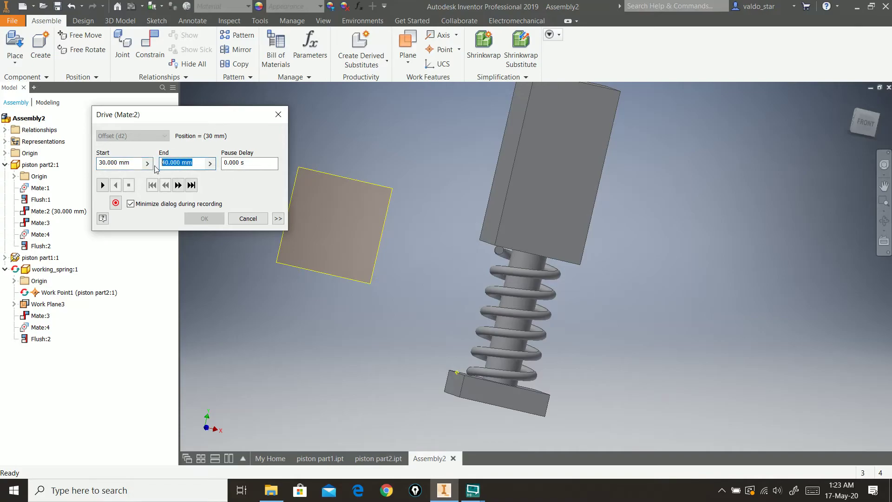
text(15)
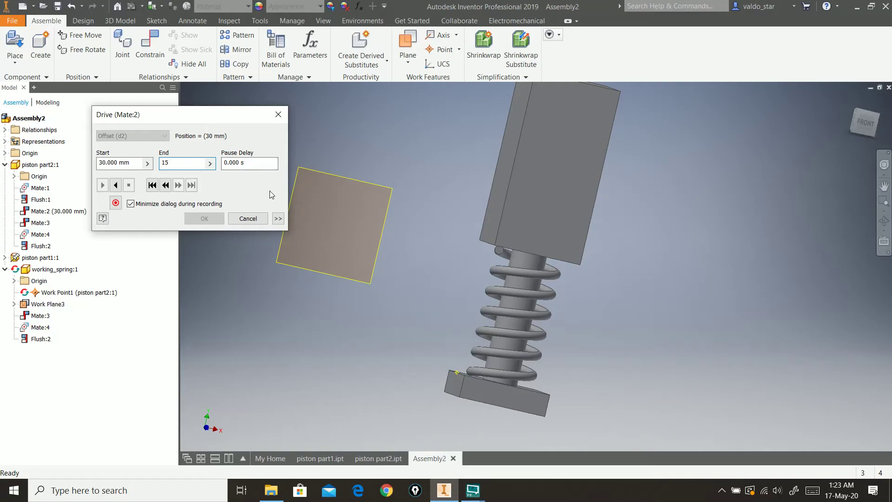
Enable Drive Adaptivity for the Mate:2 drive and set the repetitions to Start/End/Start with a count of 20
click(278, 218)
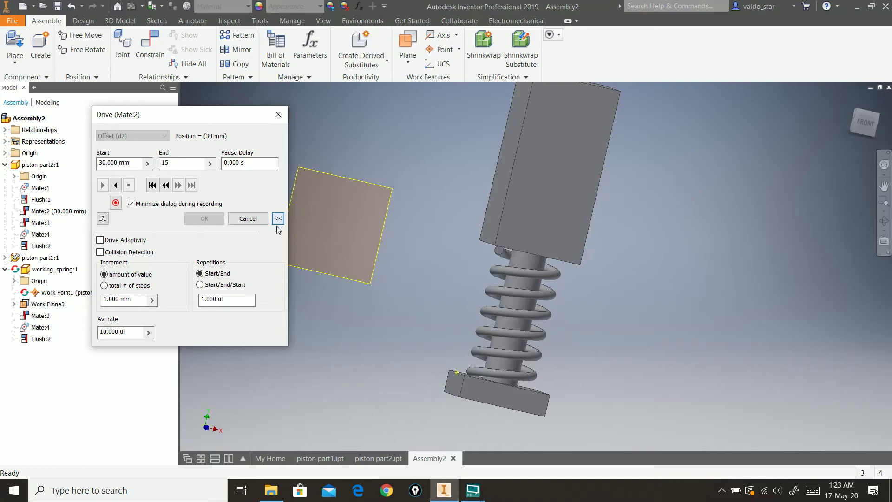
click(106, 244)
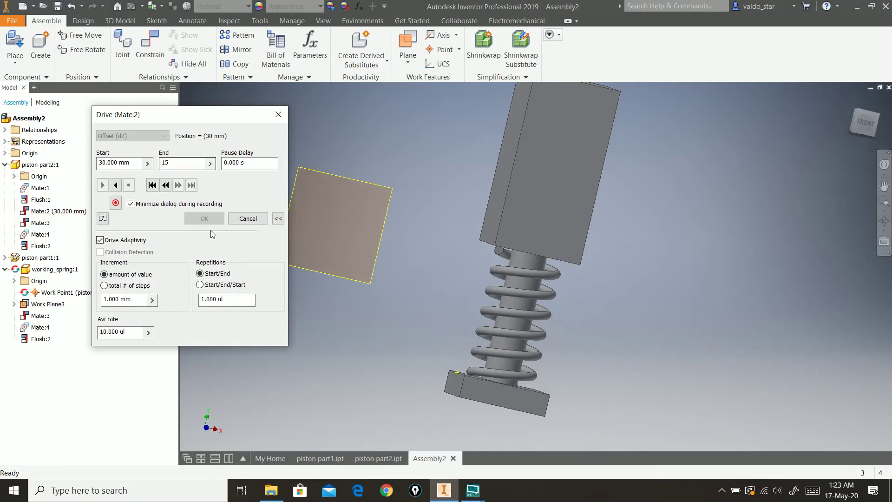
click(200, 285)
drag(212, 299, 200, 299)
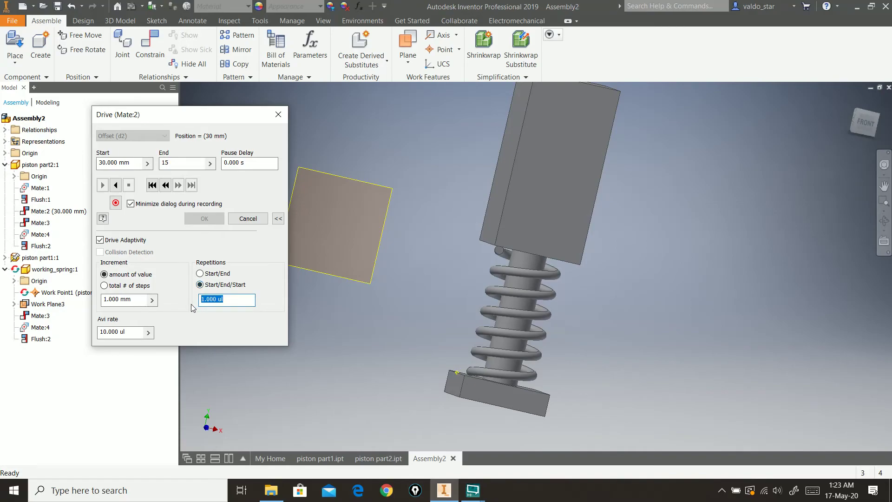
text(20)
Play the Mate:2 drive in reverse and watch the adaptive spring move between the plate and the block
click(116, 186)
click(116, 186)
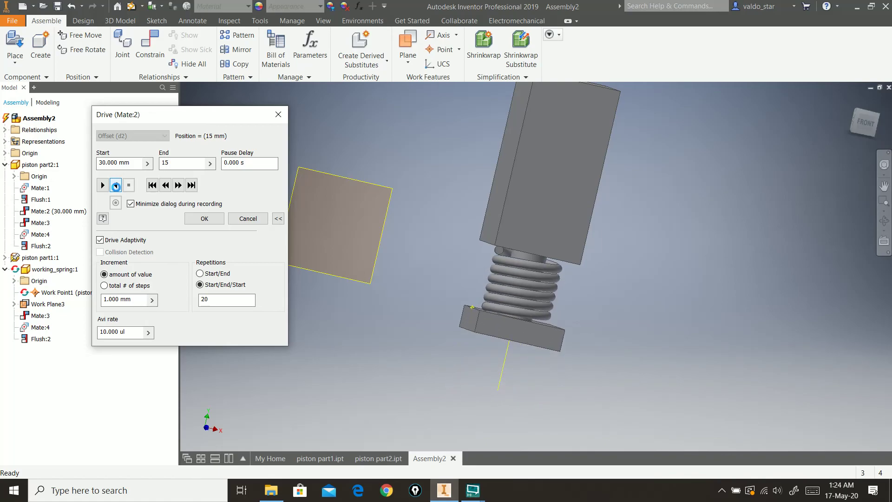
click(116, 186)
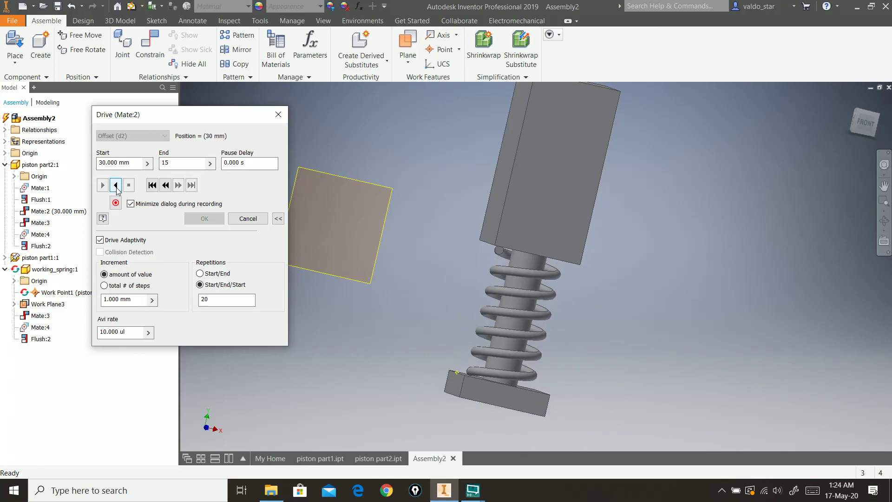
Save the assembly as Assembly2.iam in the SCHOOL folder together with its new spring part
click(58, 10)
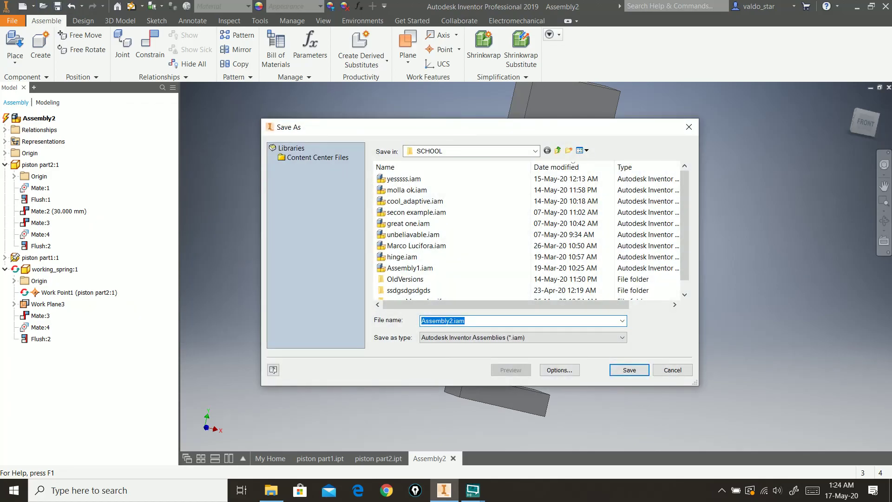
click(643, 370)
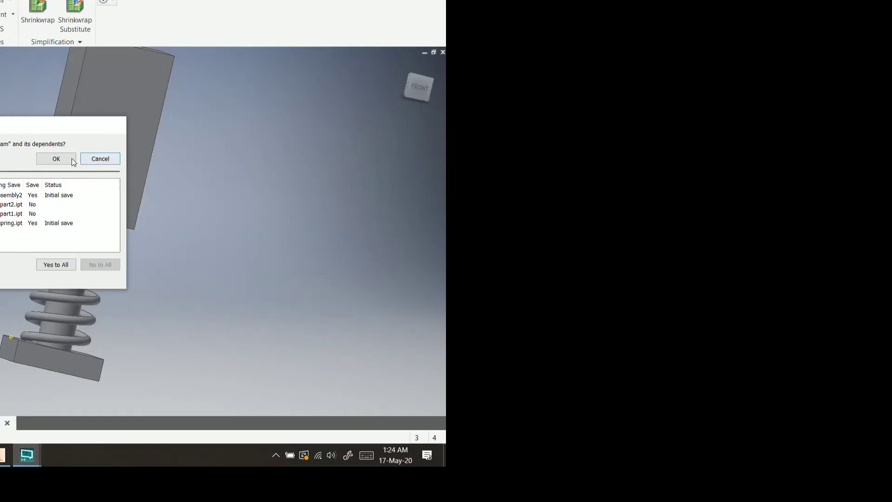
click(56, 159)
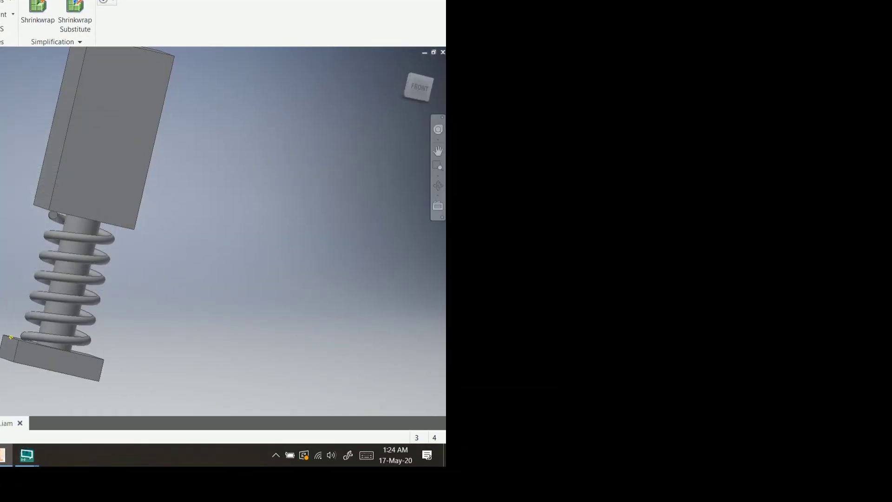